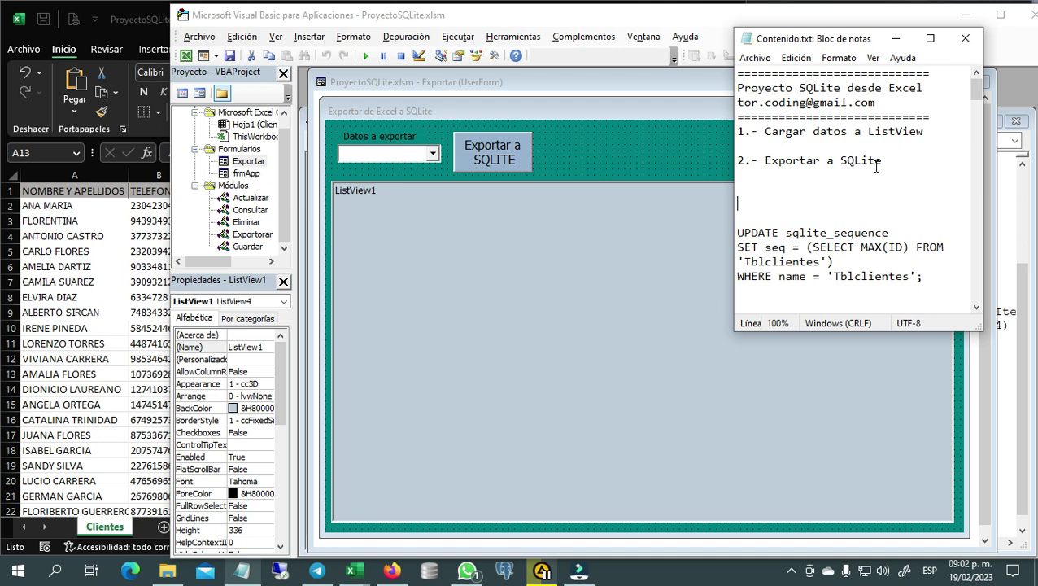
- Highlight '2.- Exportar a SQLite' in the project notes beside the Exportar form
drag(886, 163, 765, 162)
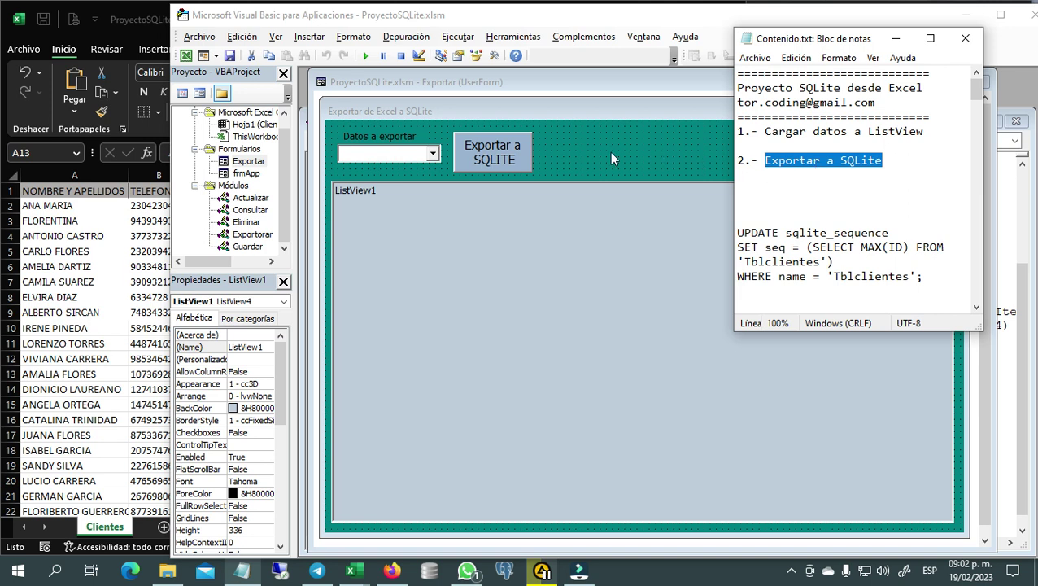
- Jump to the last Clientes record in row 33, then open DB Browser's recent databases list
click(140, 265)
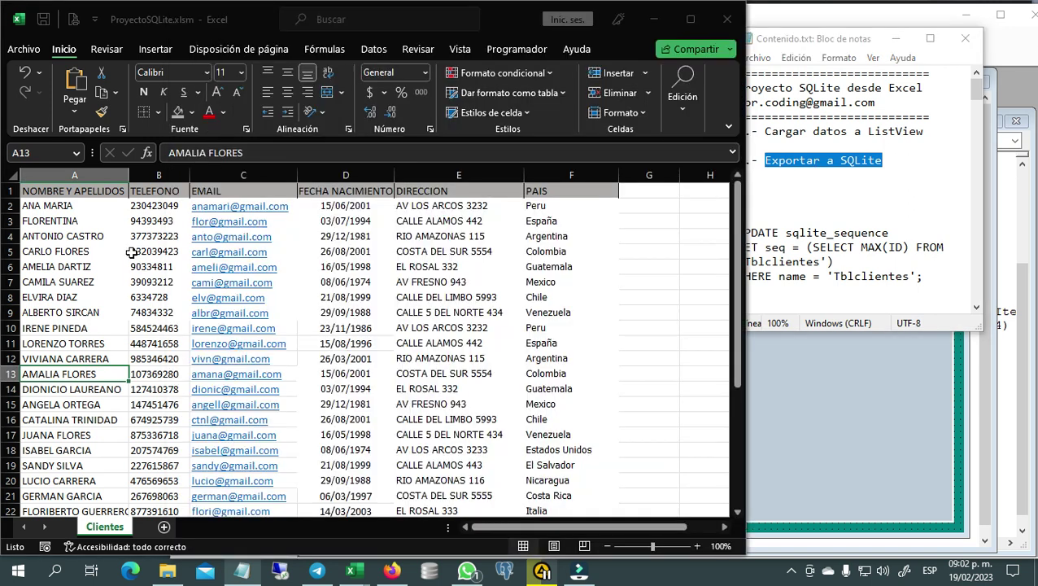
click(139, 251)
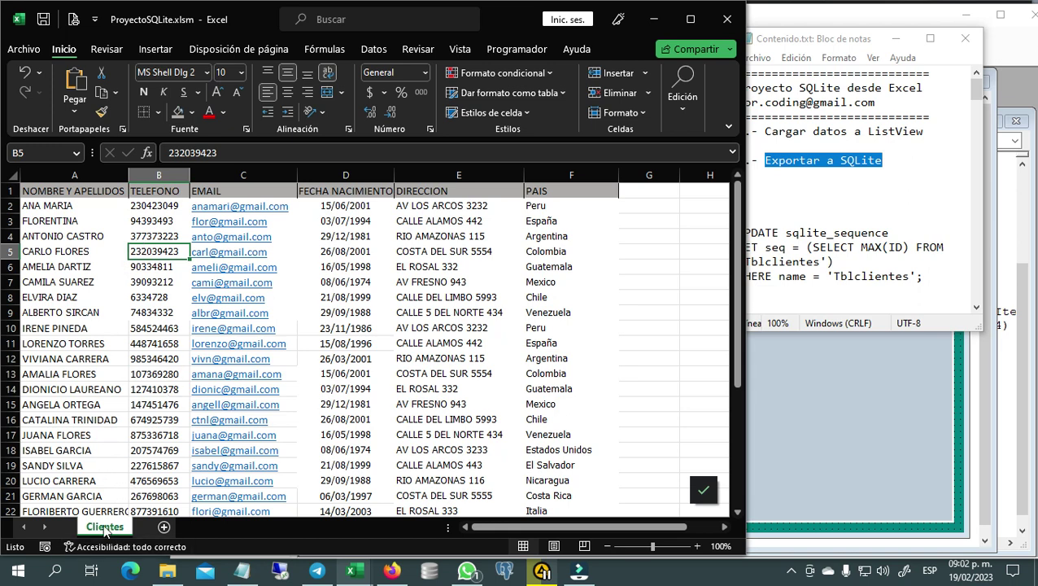
click(95, 375)
key(ctrl+Down)
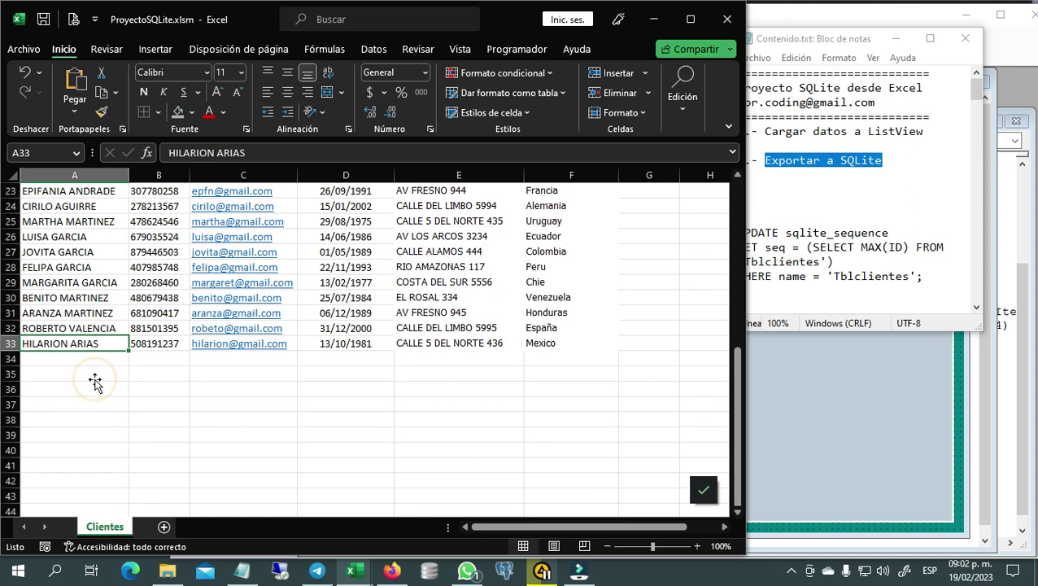
scroll(95, 382, up, 5)
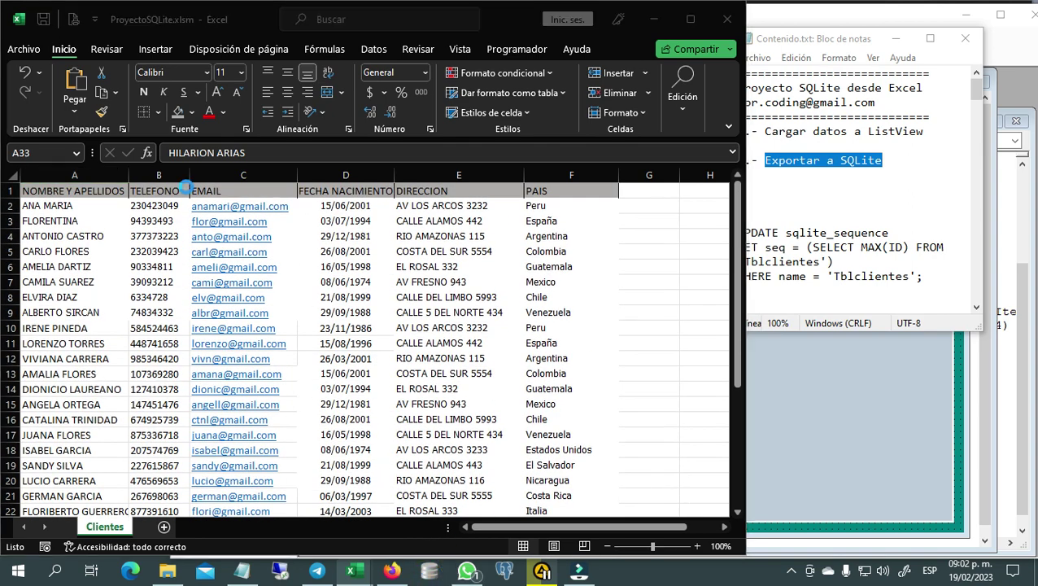
click(428, 571)
click(12, 25)
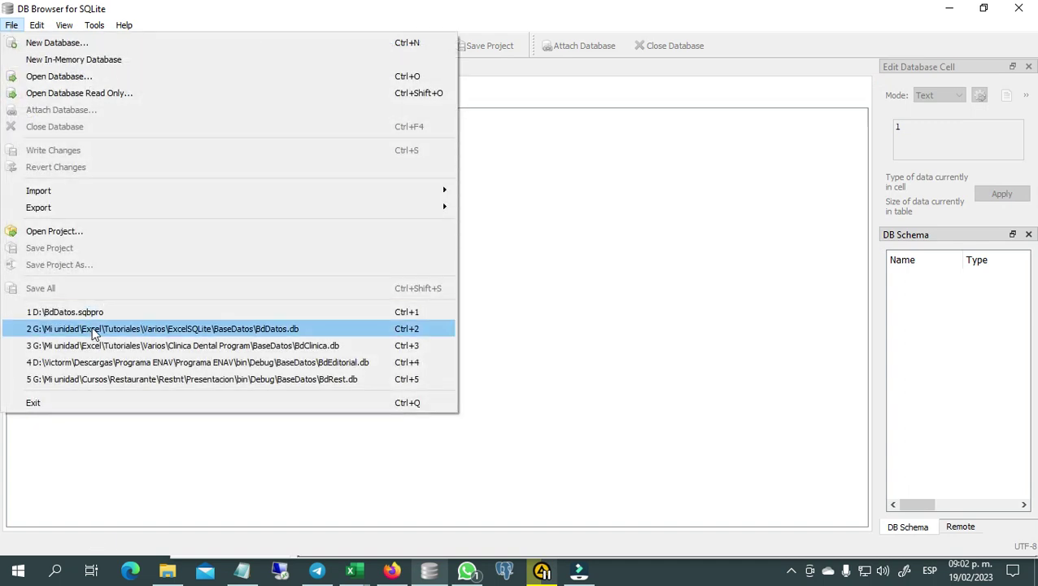
- Open BdDatos.db, view the empty Tblclientes table in Browse Data, then minimize DB Browser
click(120, 328)
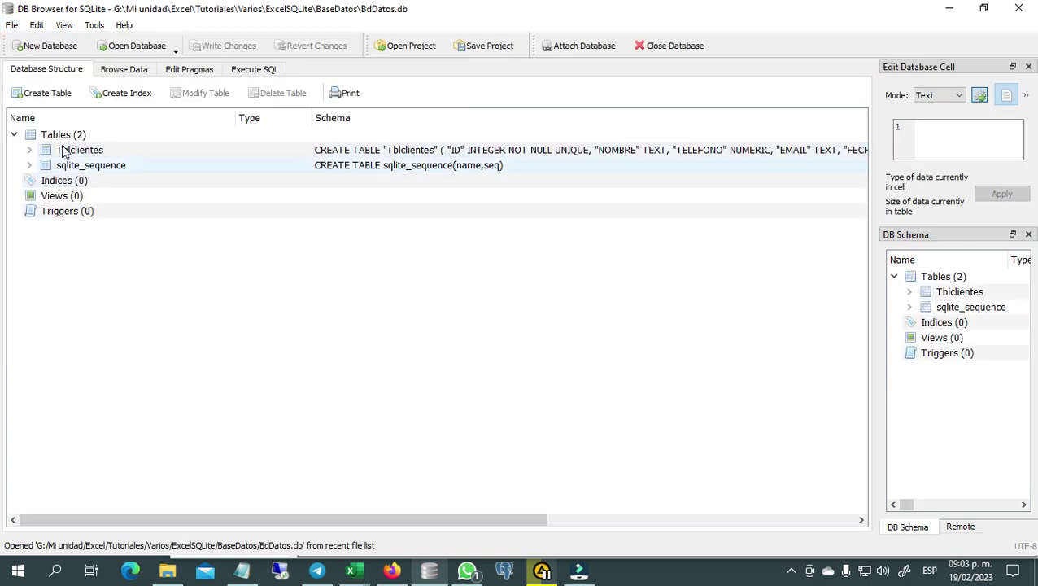
click(125, 71)
click(120, 93)
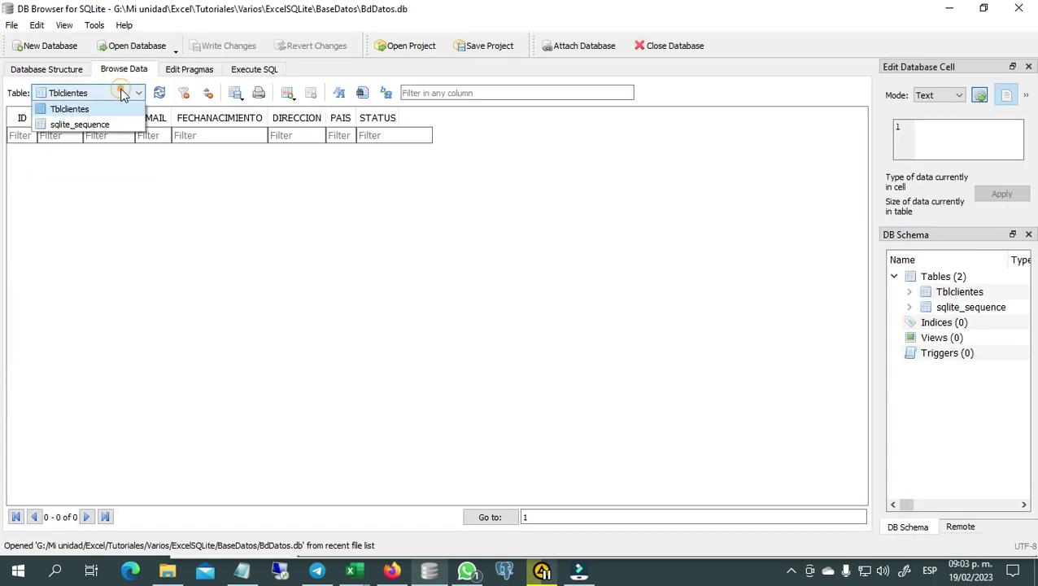
click(120, 92)
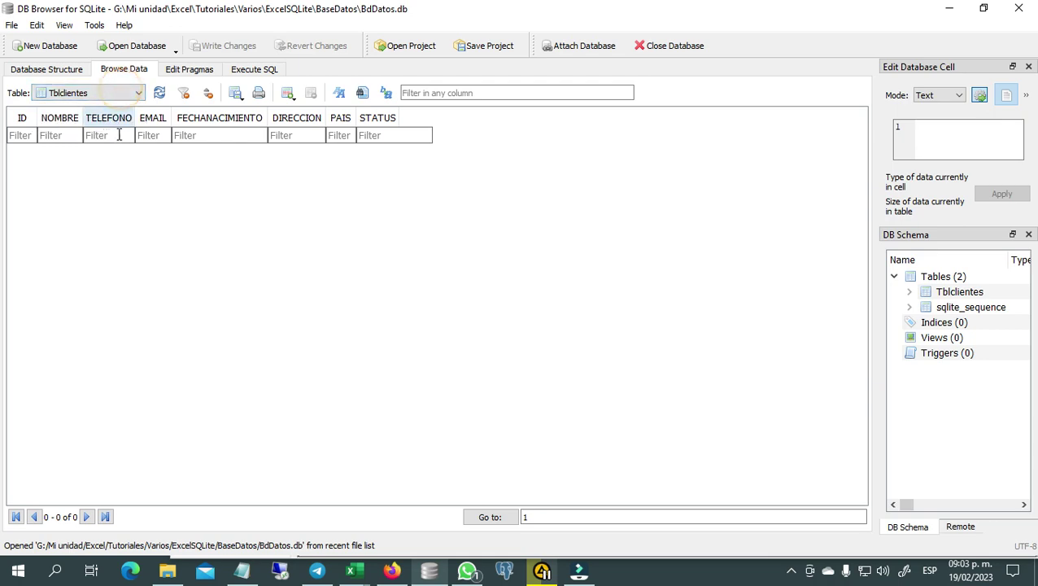
click(948, 8)
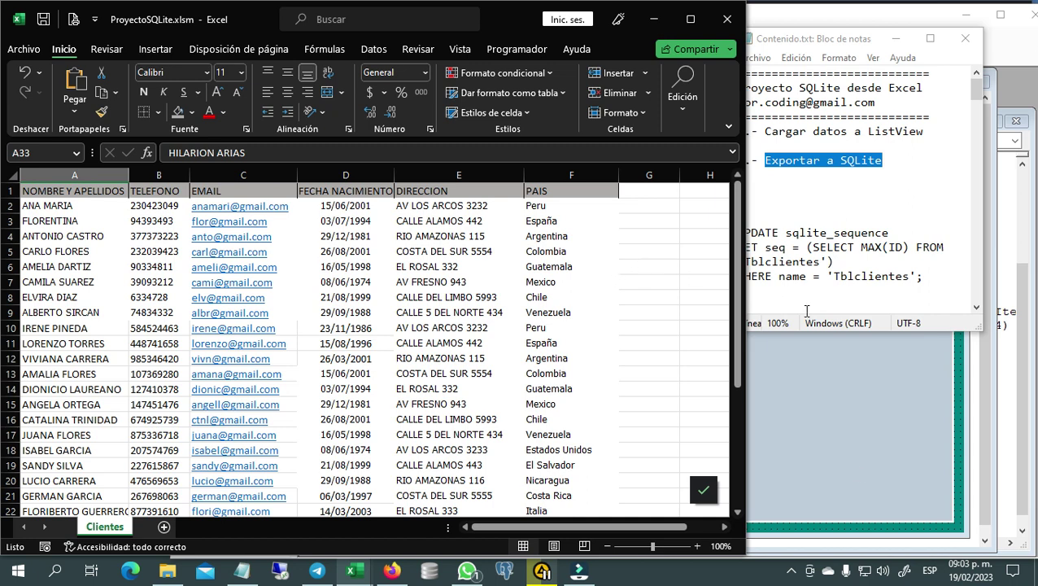
- Run the Exportar form and choose Clientes to load its records into the list
click(864, 462)
click(365, 55)
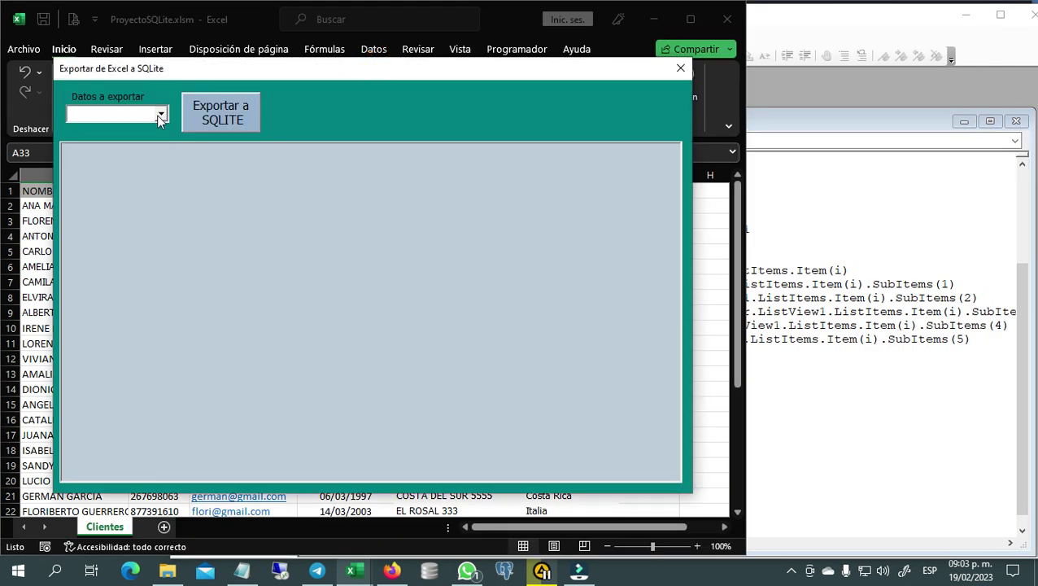
click(160, 115)
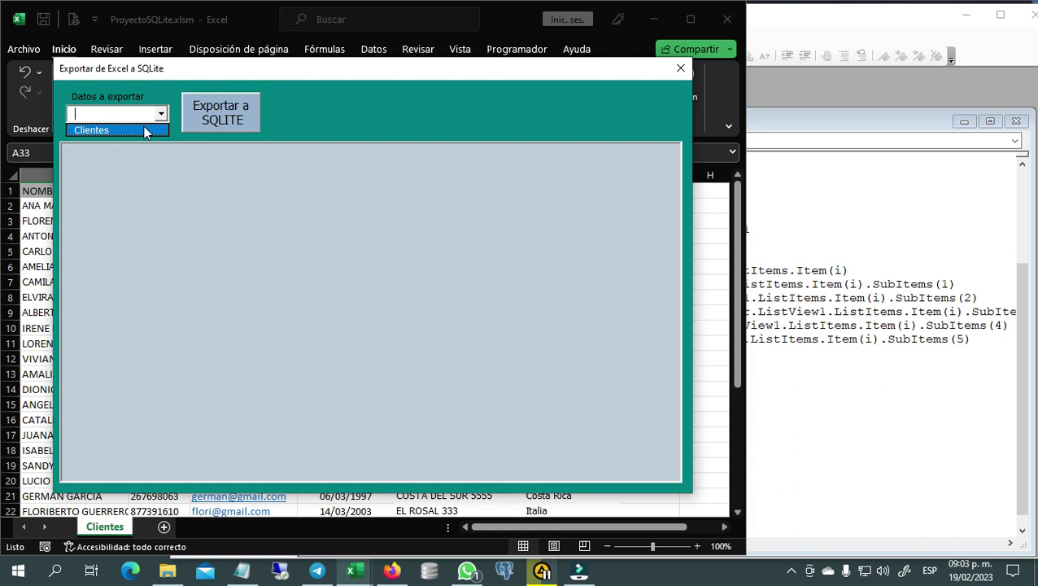
click(122, 130)
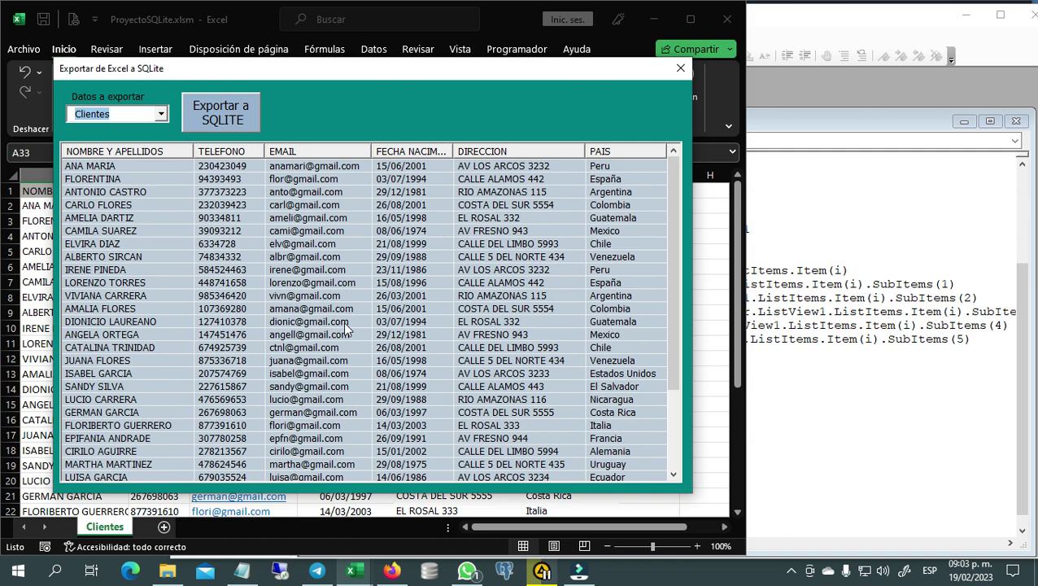
- Export all listed records to SQLite and acknowledge 'Registros exportados exitosamente'
drag(330, 69, 470, 70)
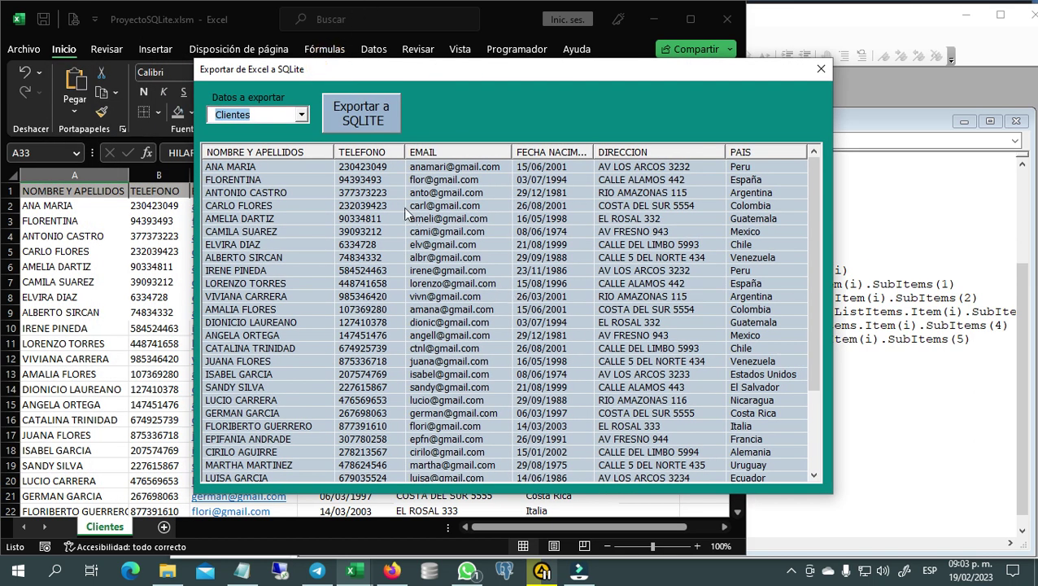
click(368, 119)
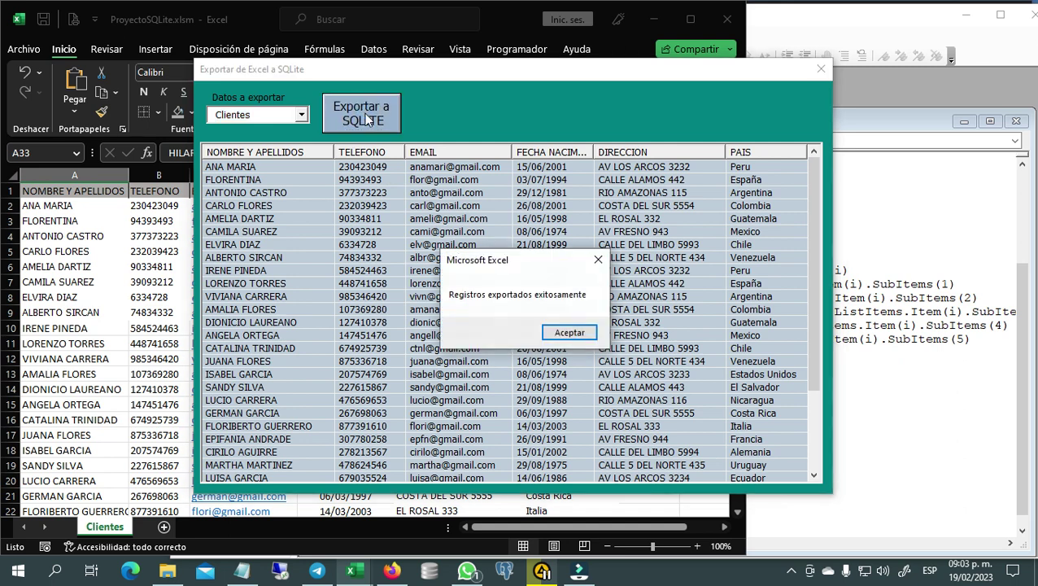
click(569, 333)
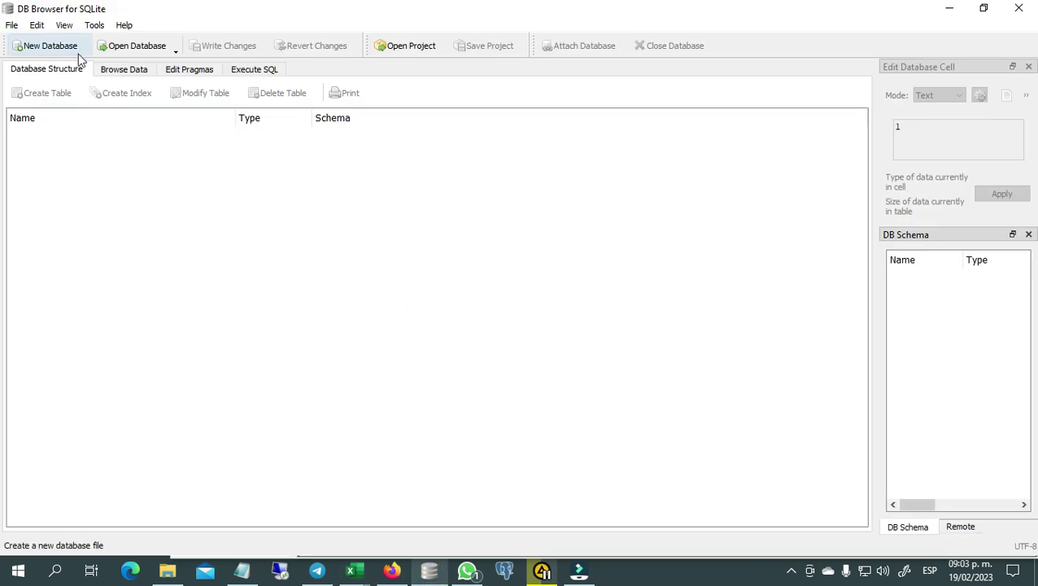
- Reopen BdDatos.db and scroll through the 31 exported clients in Tblclientes
click(14, 27)
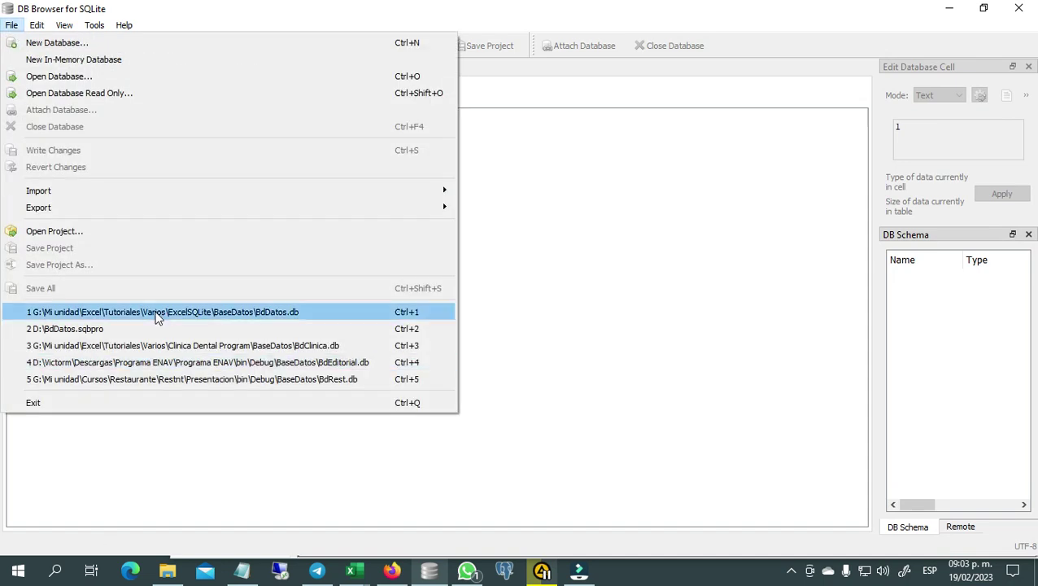
click(157, 312)
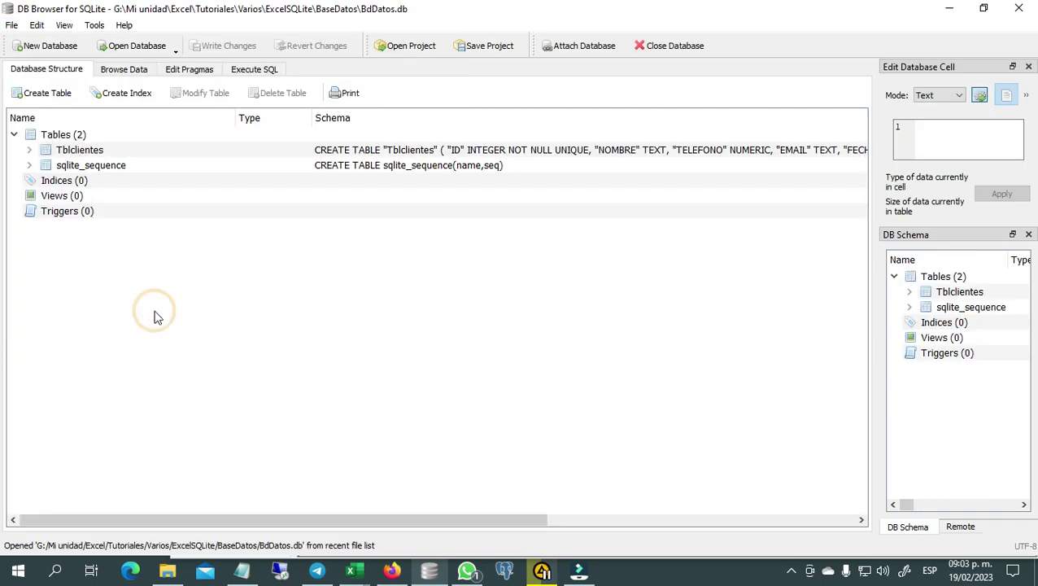
click(118, 72)
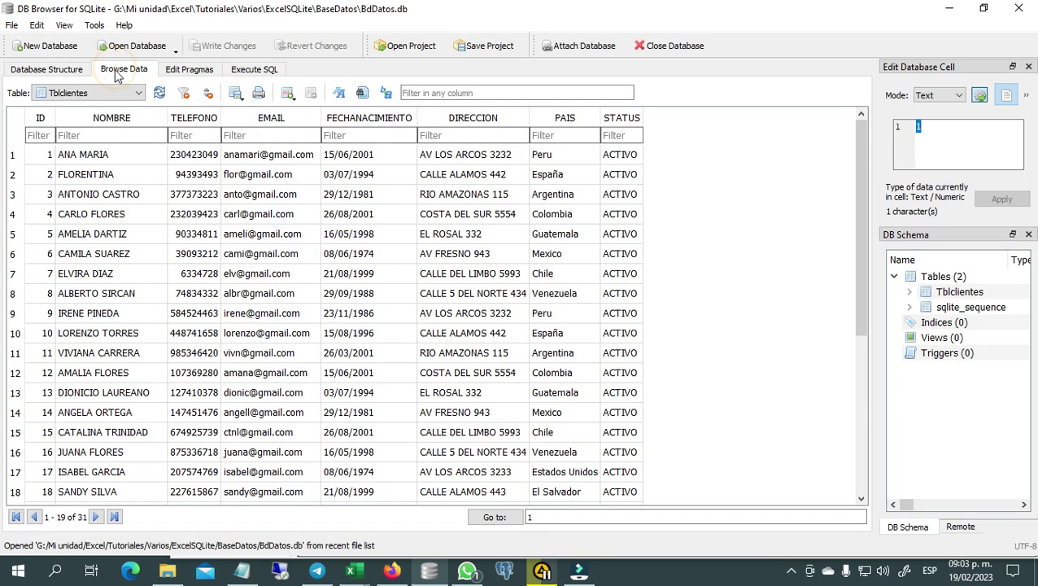
scroll(401, 302, down, 1)
scroll(401, 303, down, 3)
scroll(401, 303, down, 1)
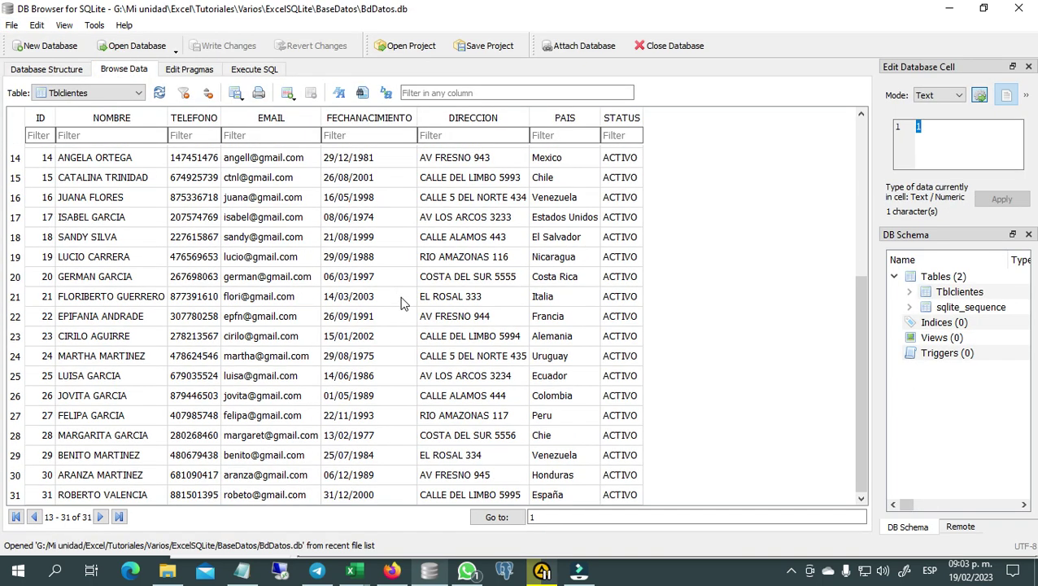
scroll(174, 415, up, 4)
scroll(173, 415, up, 1)
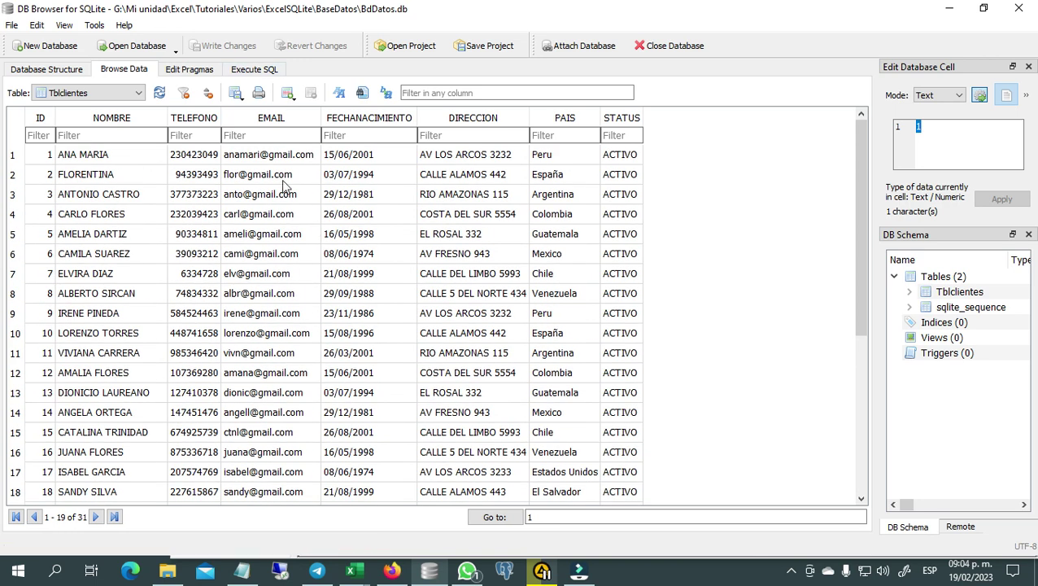
- Select all 31 Tblclientes records and delete them
click(12, 155)
scroll(539, 322, down, 1)
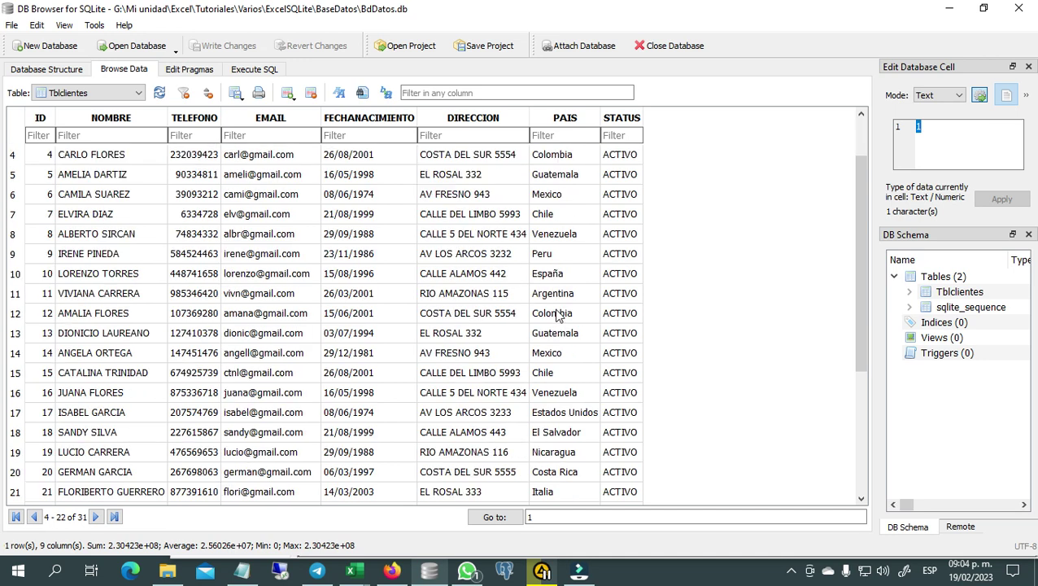
scroll(536, 397, down, 3)
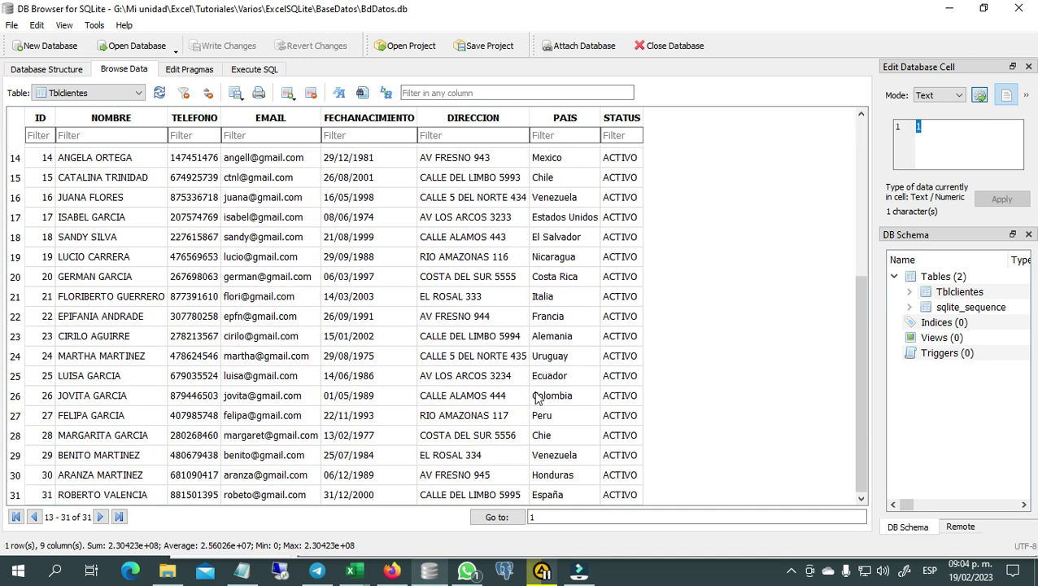
shift+click(15, 495)
key(Delete)
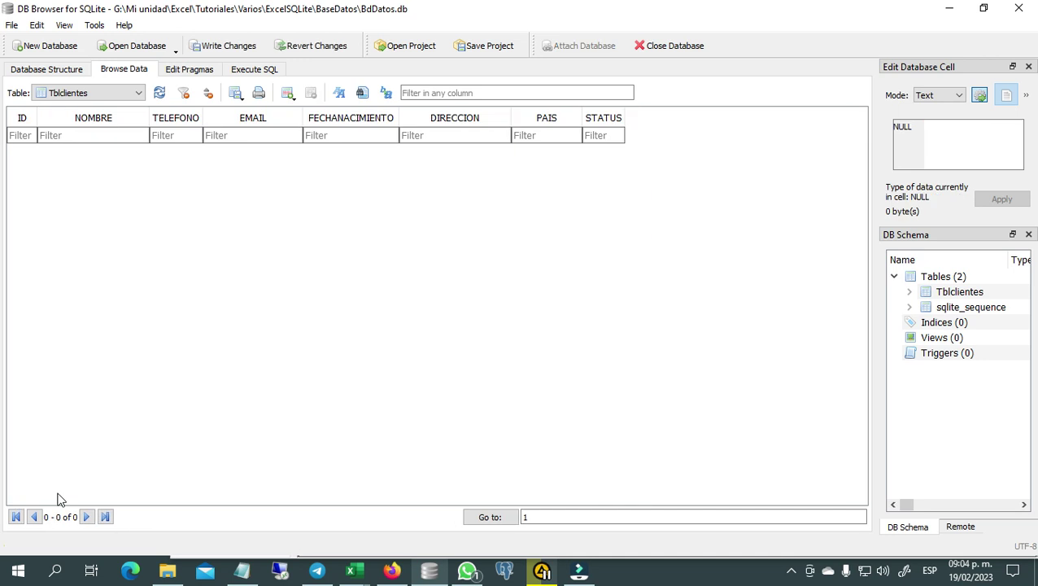
- Paste the UPDATE sqlite_sequence query from the notes into the SQL editor and run it
click(270, 69)
click(242, 570)
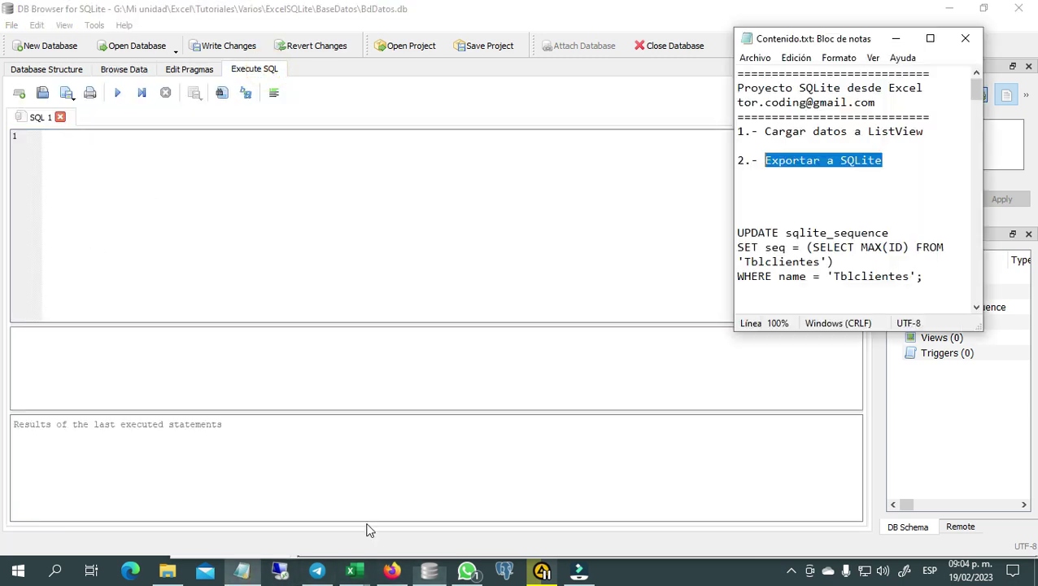
drag(923, 278, 738, 233)
key(ctrl+c)
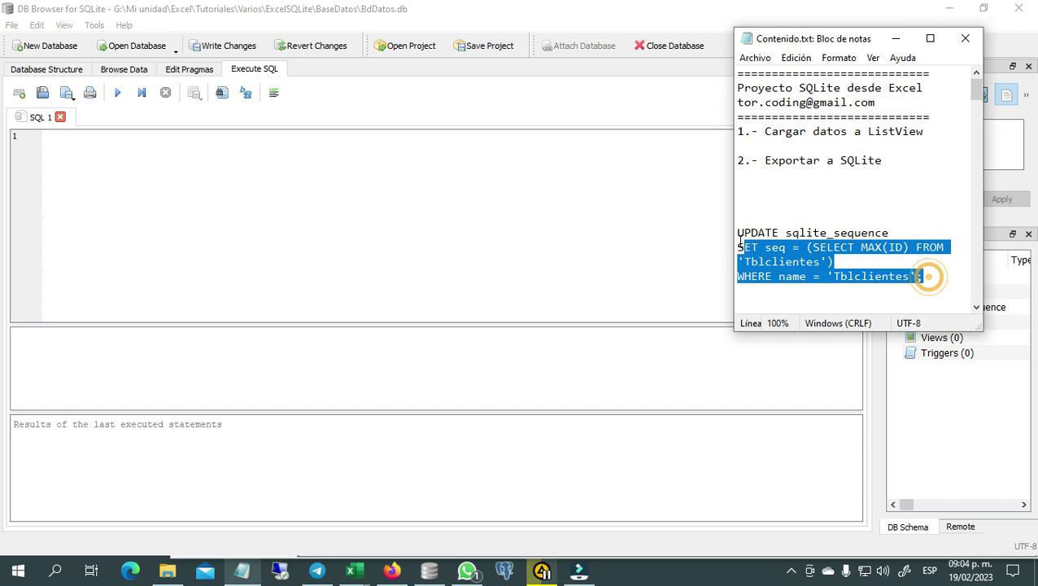
click(228, 136)
key(ctrl+v)
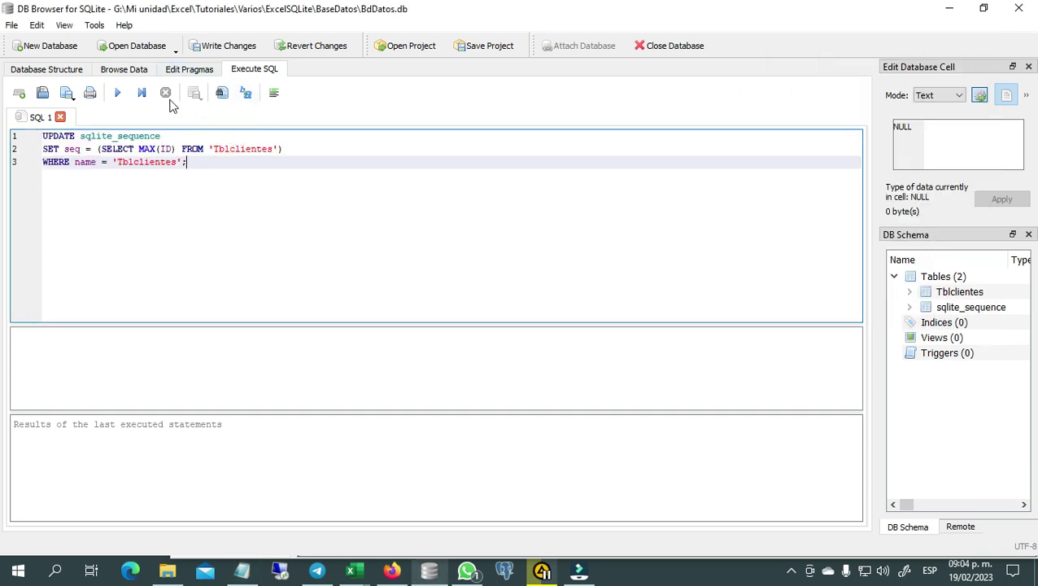
click(117, 93)
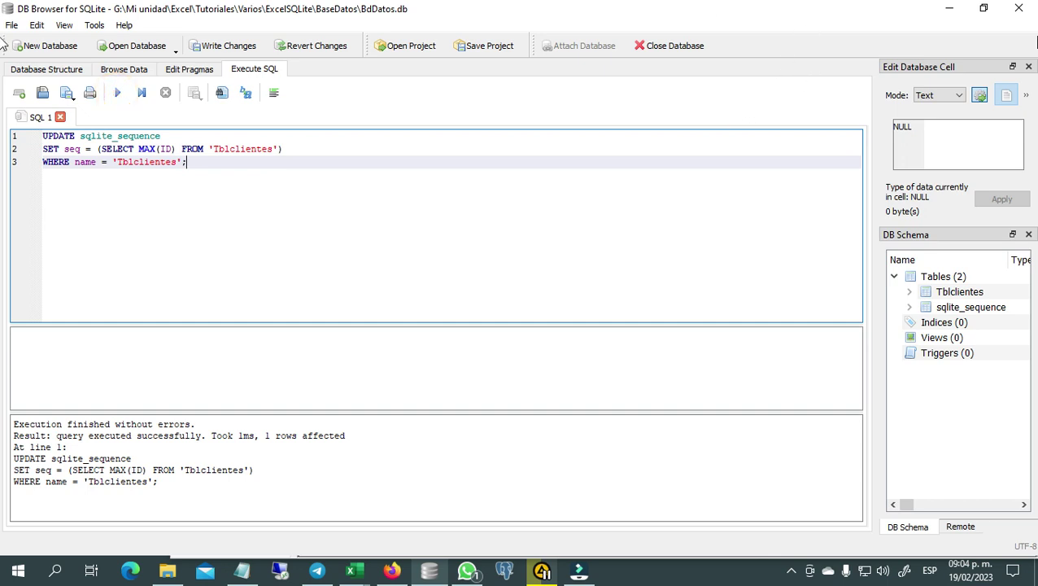
- Exit DB Browser, saving the project as BdDatos.sqbpro on D: and replacing the existing file
click(1018, 8)
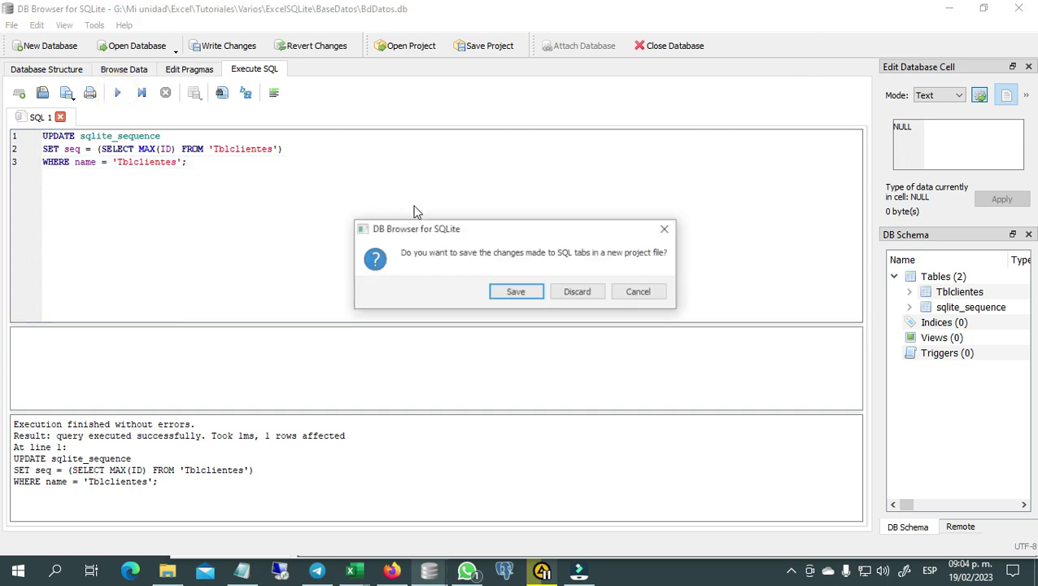
click(527, 301)
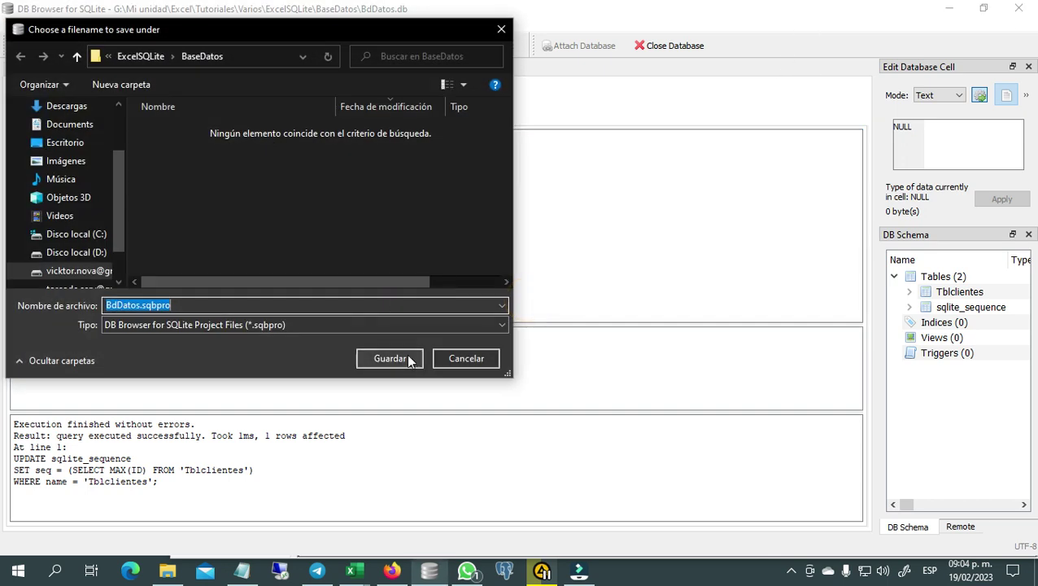
click(76, 252)
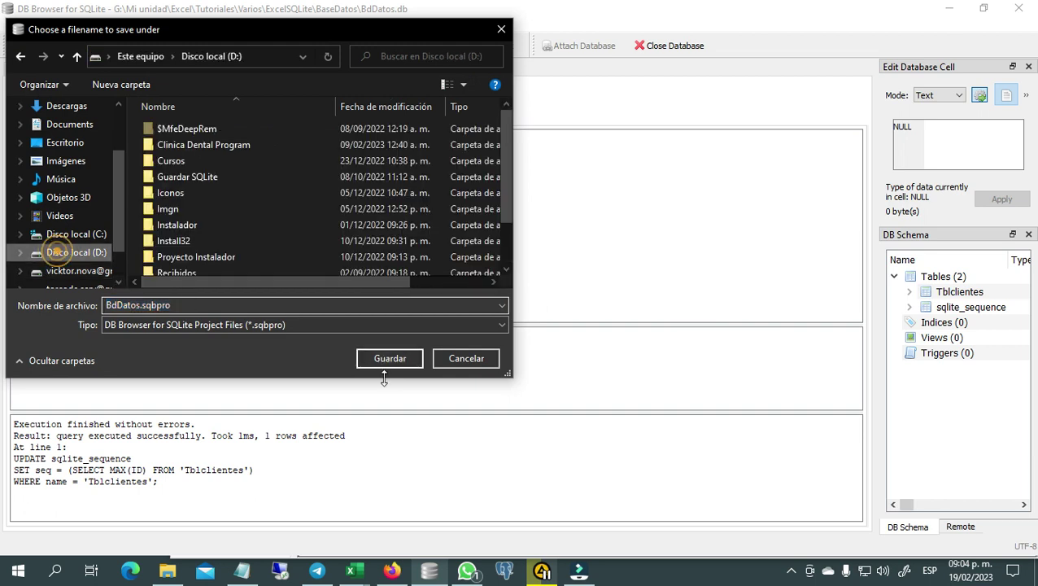
click(392, 366)
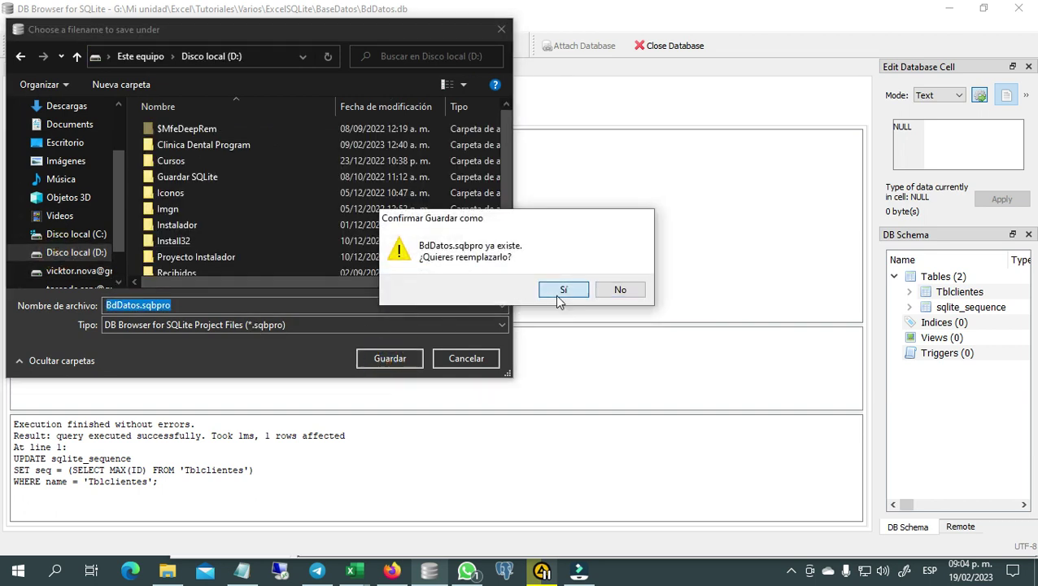
click(555, 295)
click(545, 293)
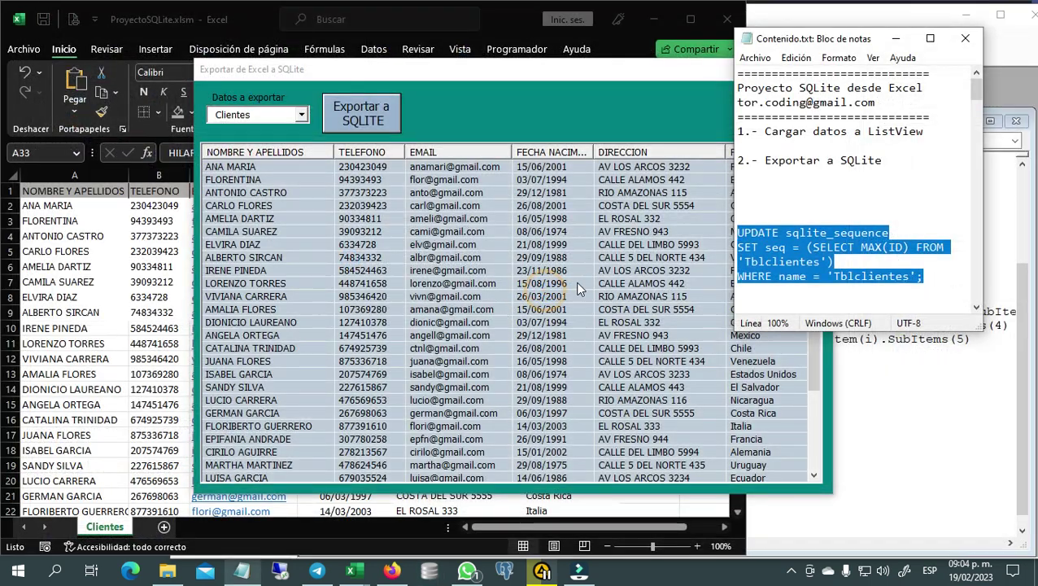
- Close the running export form and open the Exportar form's design view
click(592, 122)
click(816, 62)
click(779, 381)
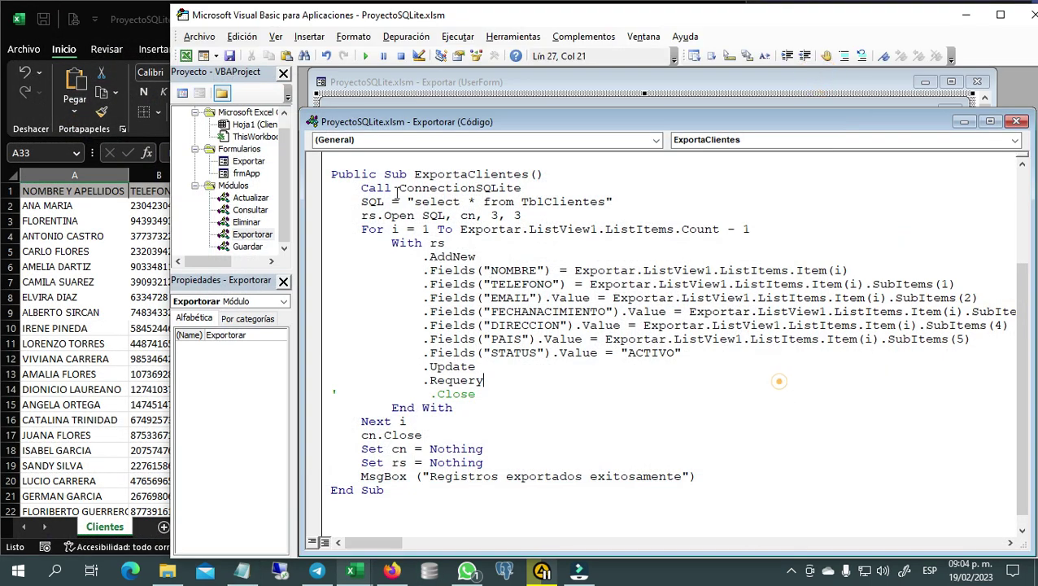
click(343, 99)
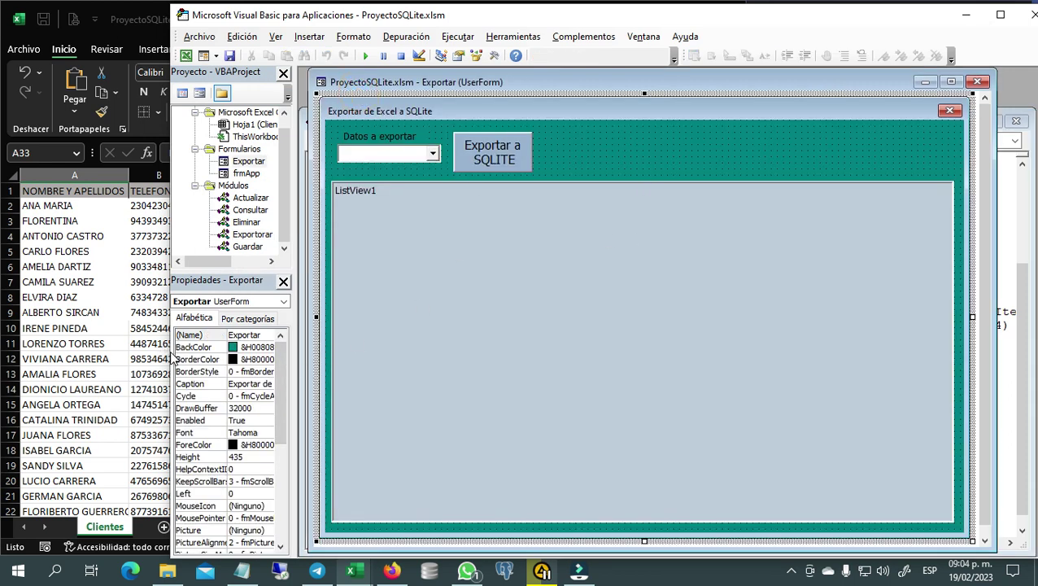
- Widen the editor and inspect the properties of ListView1, CmbDatos and the export button
drag(171, 358, 136, 358)
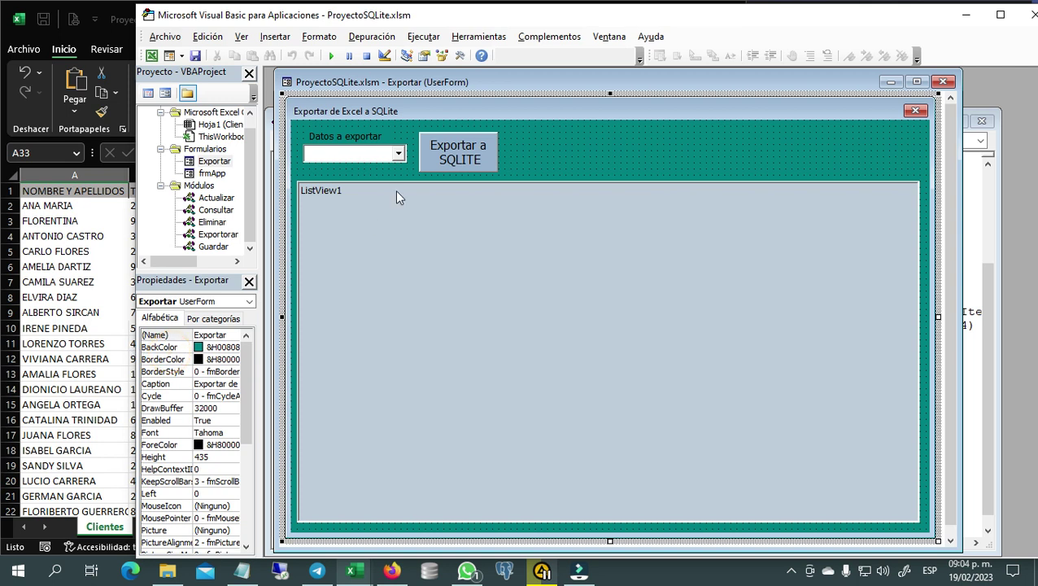
click(381, 240)
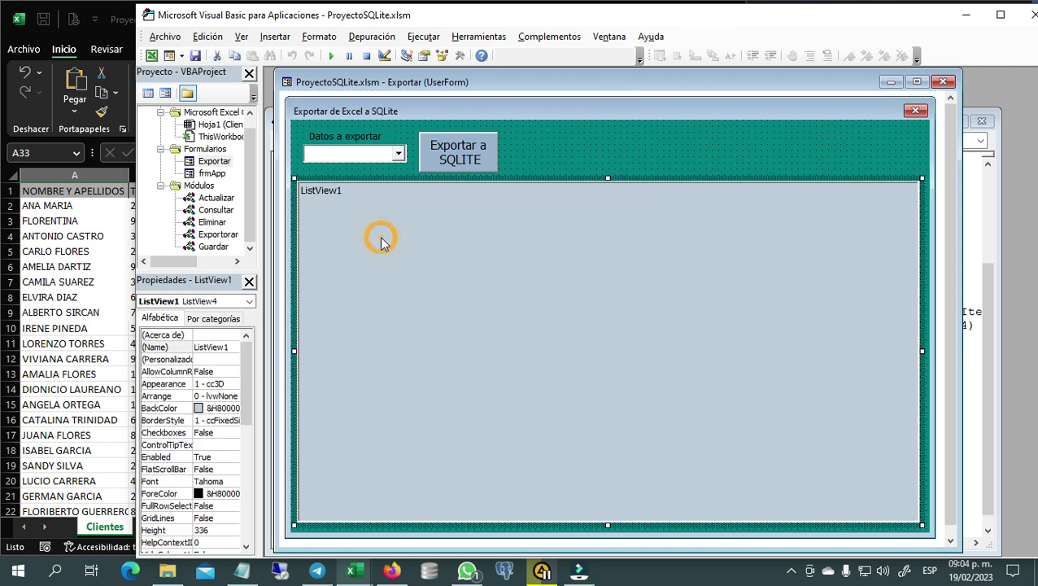
click(354, 162)
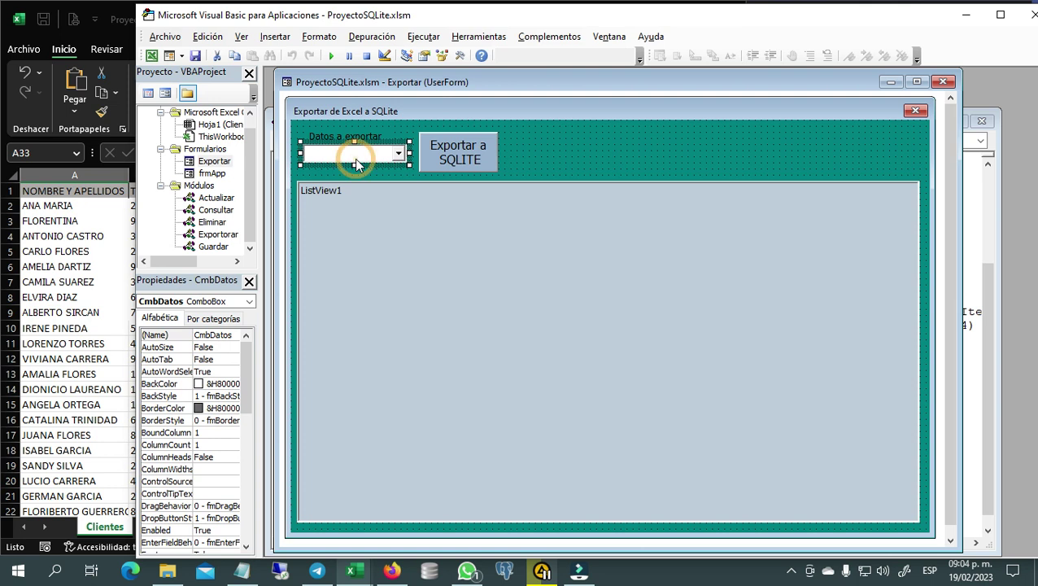
click(493, 151)
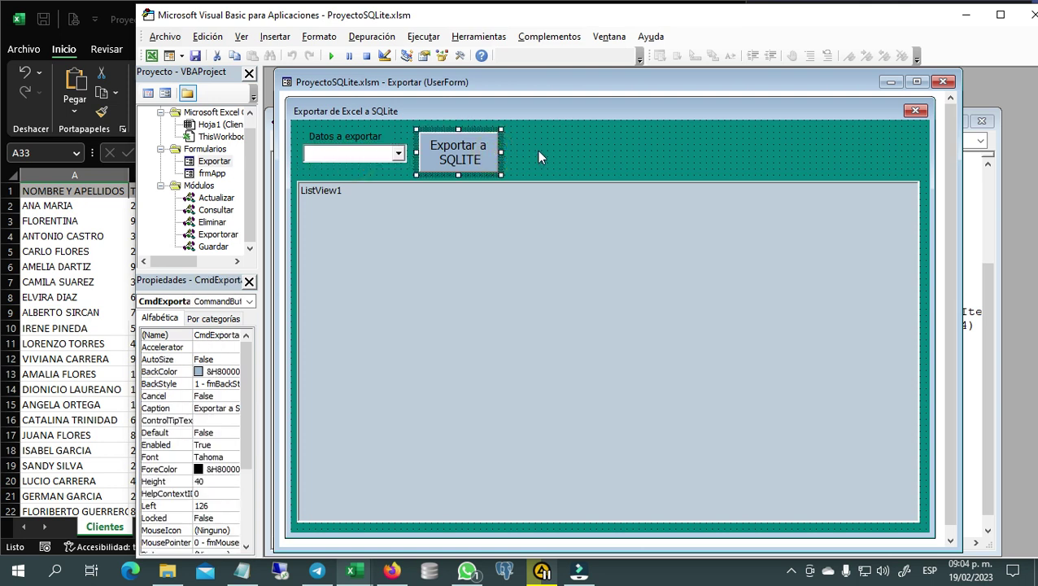
click(623, 148)
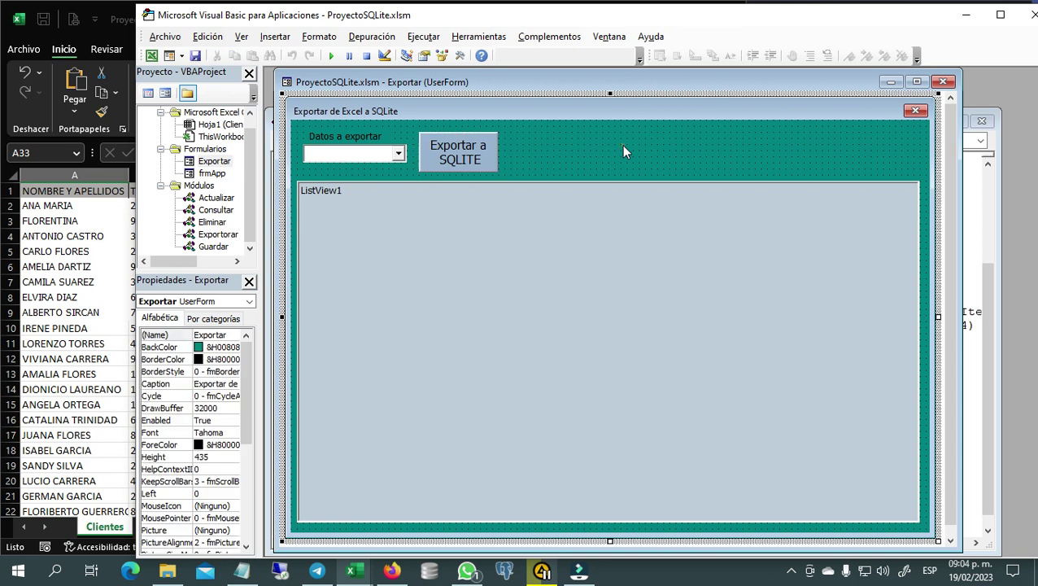
key(F7)
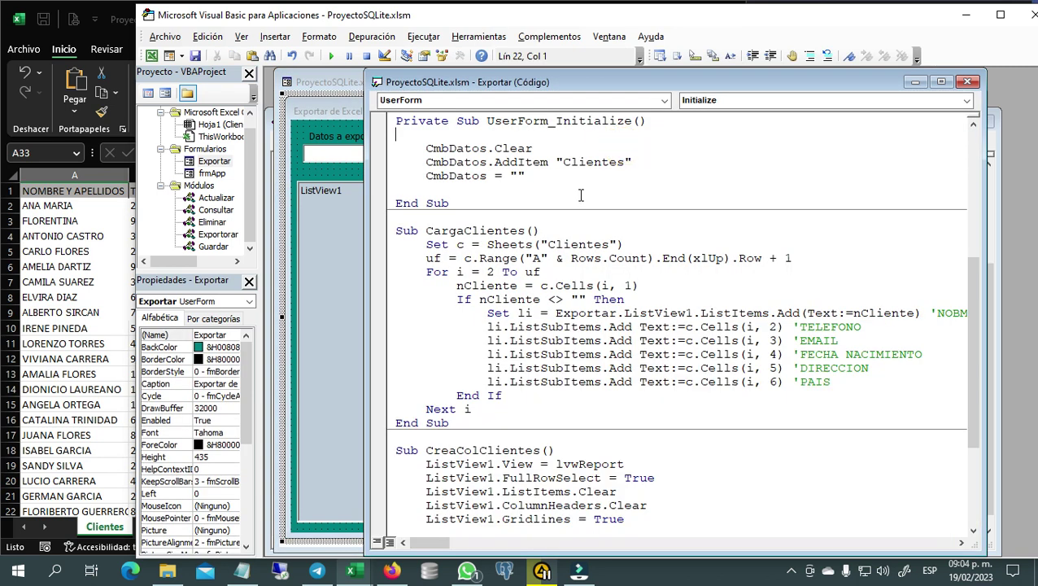
click(556, 121)
double_click(441, 148)
click(362, 231)
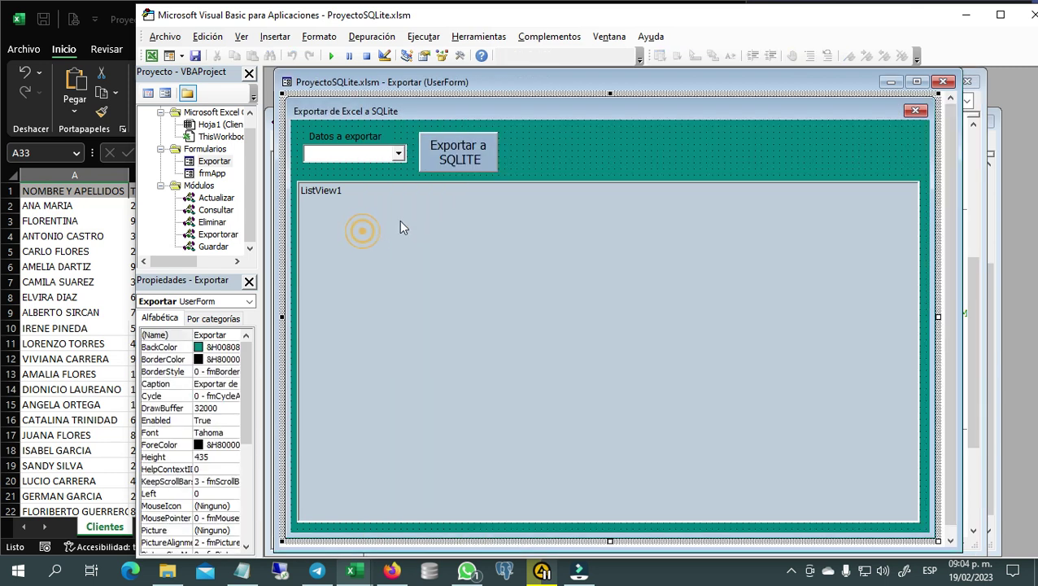
click(341, 146)
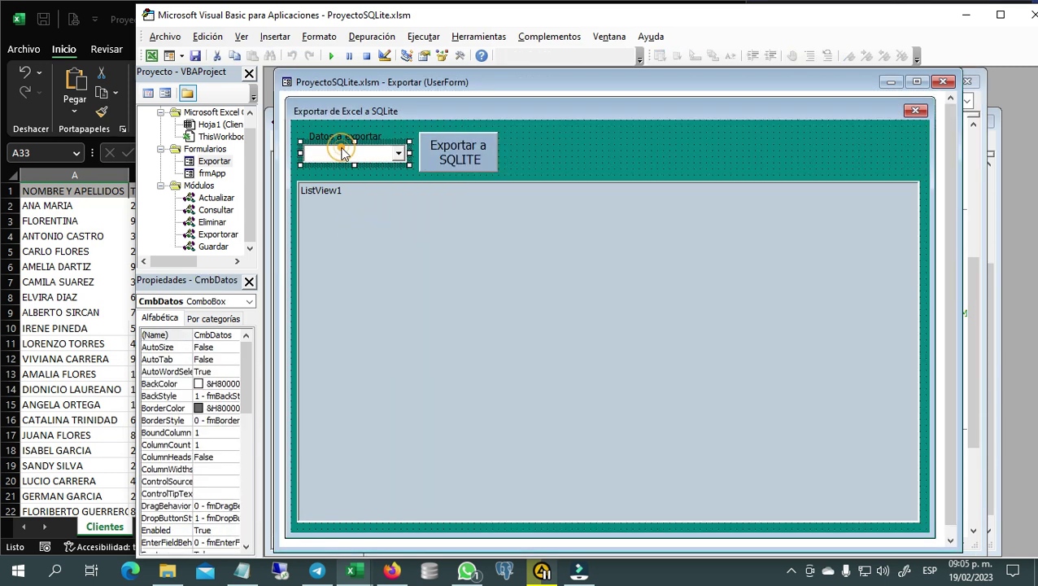
click(975, 270)
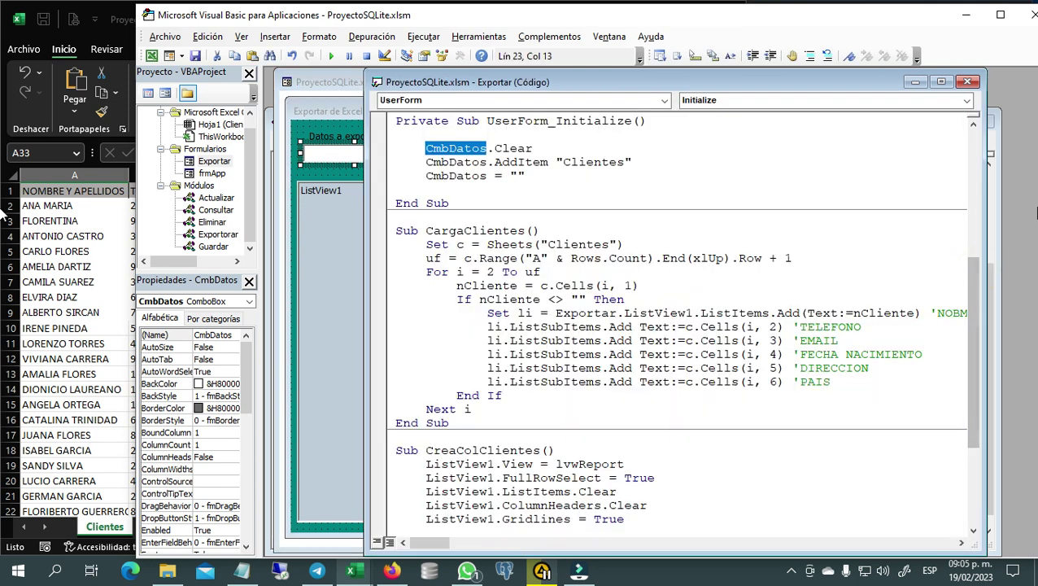
drag(986, 213, 1018, 213)
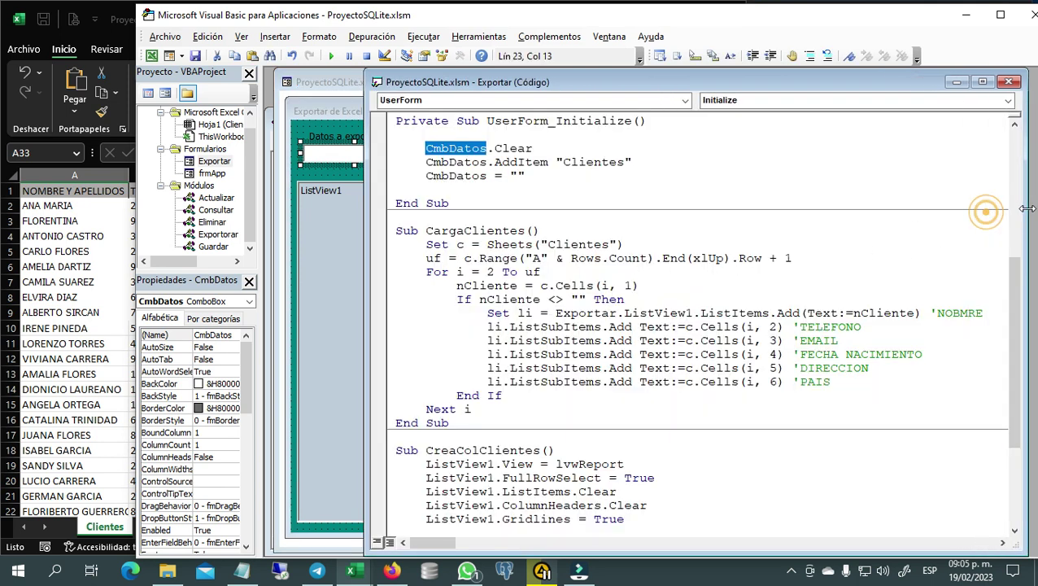
double_click(594, 162)
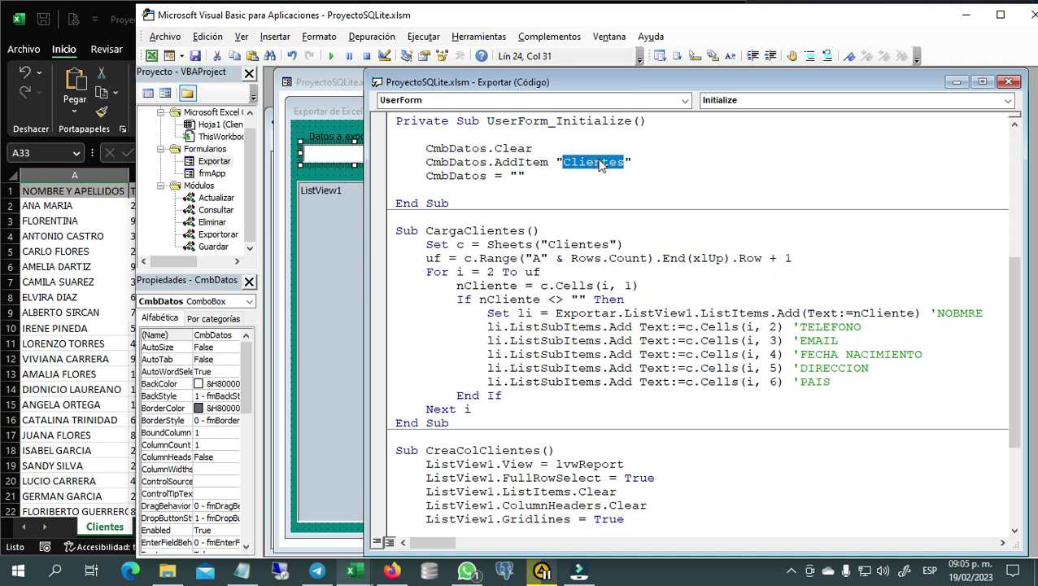
click(643, 165)
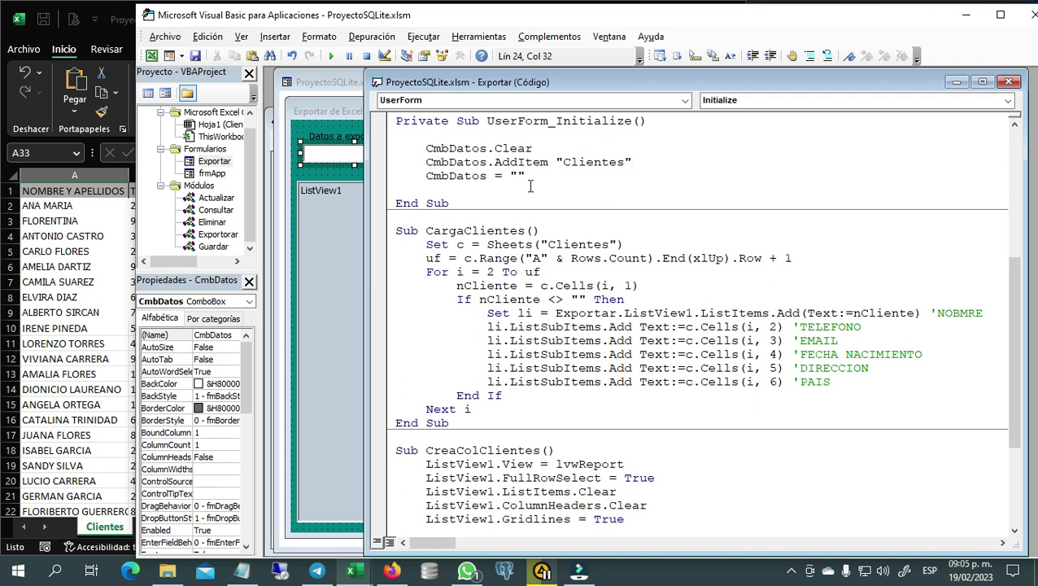
click(326, 173)
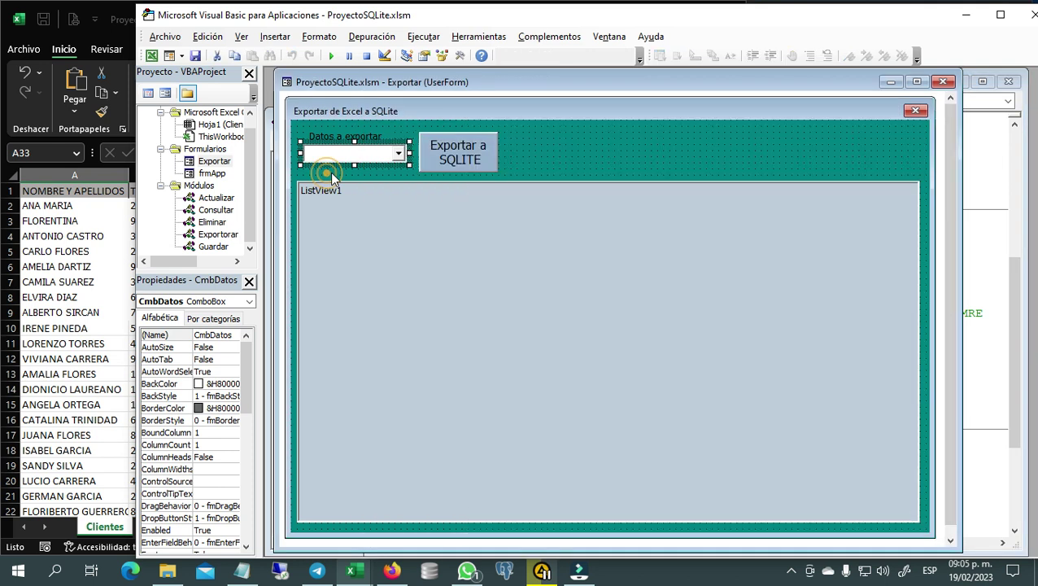
- Open the CmbDatos Change code and point out the Clientes check and CreaColClientes call
click(535, 140)
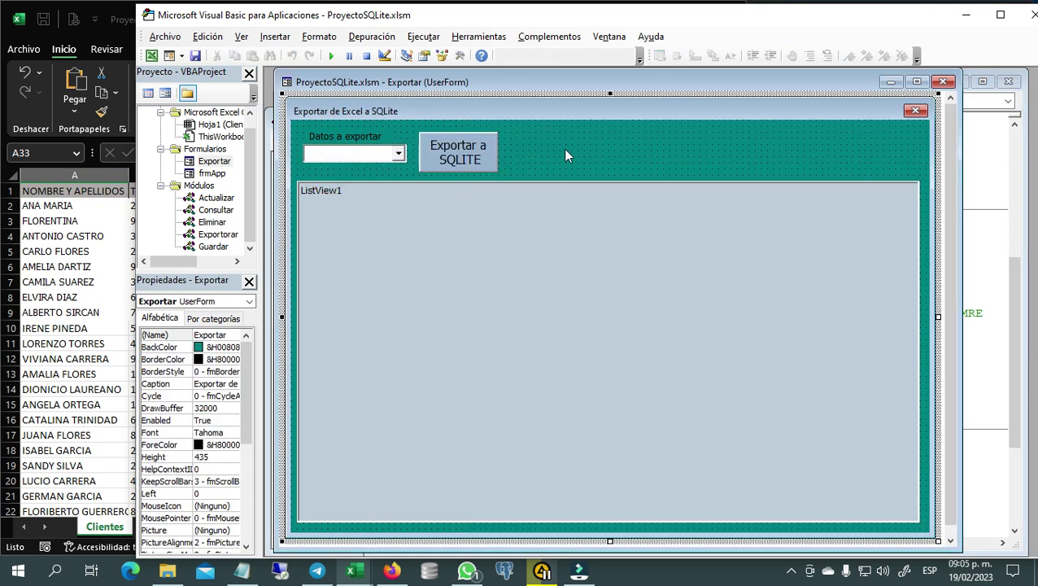
click(367, 156)
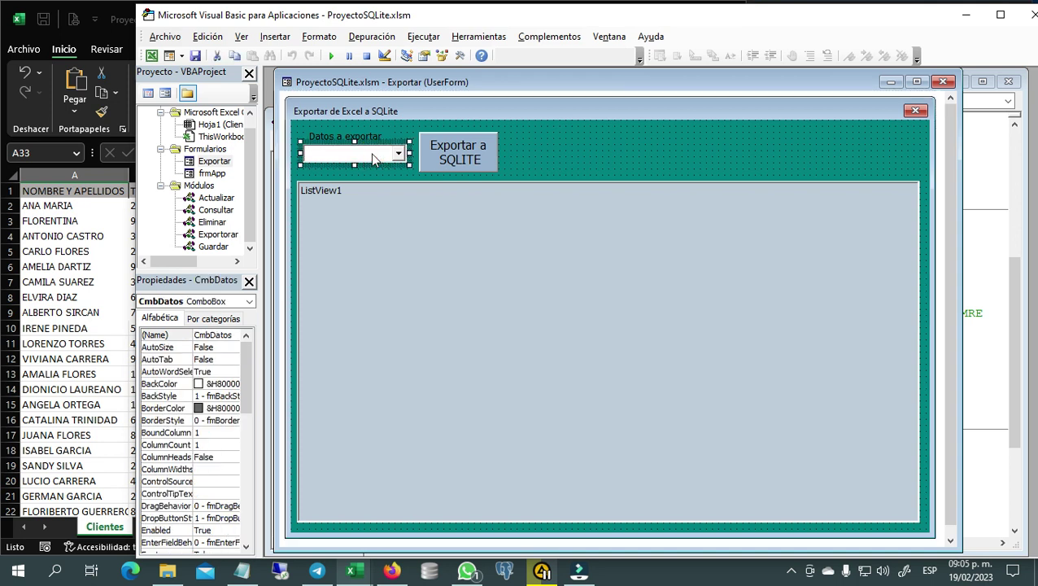
double_click(373, 159)
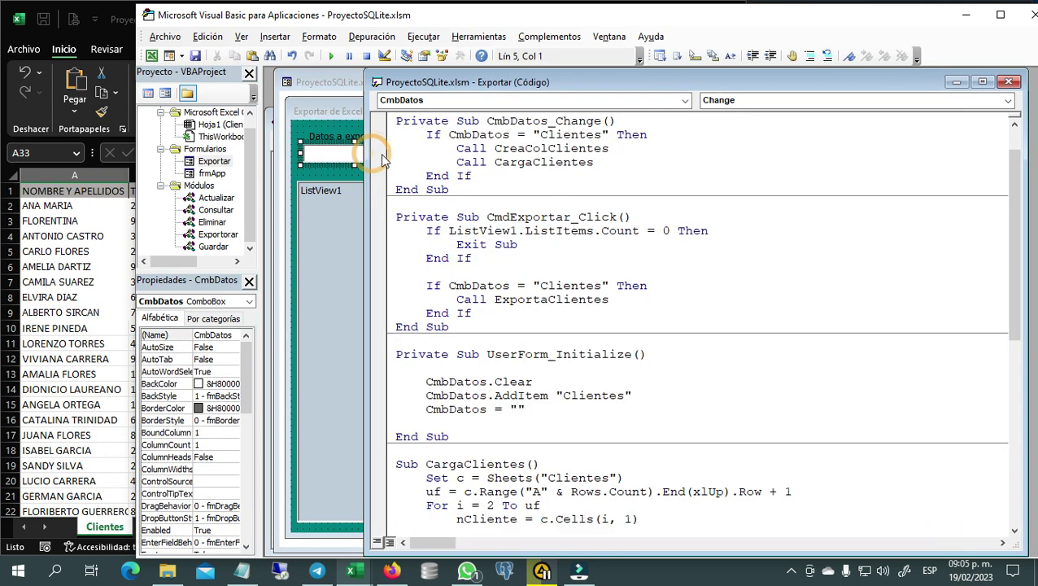
click(572, 135)
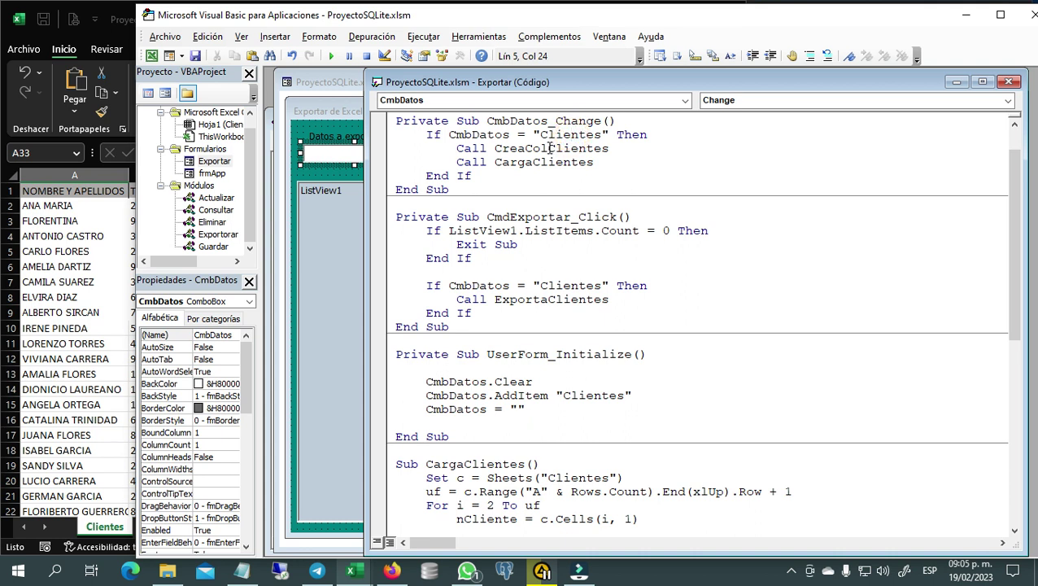
double_click(550, 149)
- Open the export button's Click code, highlight the CargaClientes and CreaColClientes calls, and scroll down
click(338, 266)
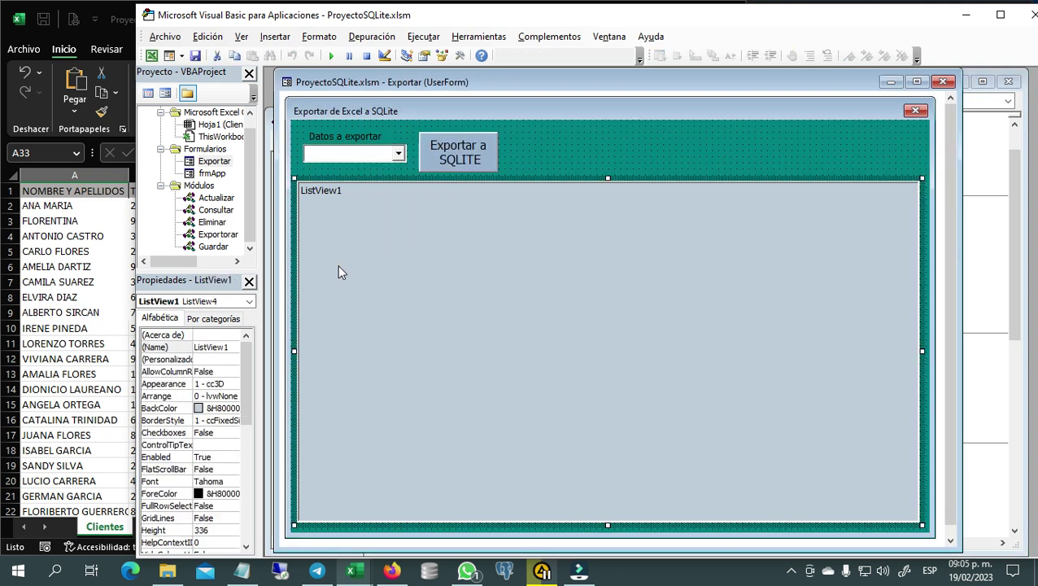
double_click(338, 264)
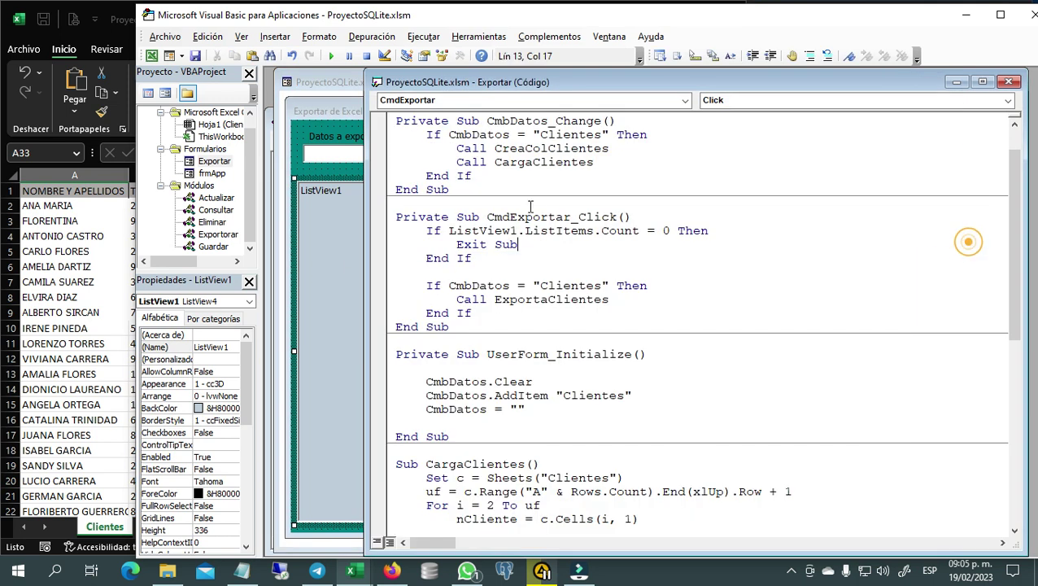
double_click(539, 162)
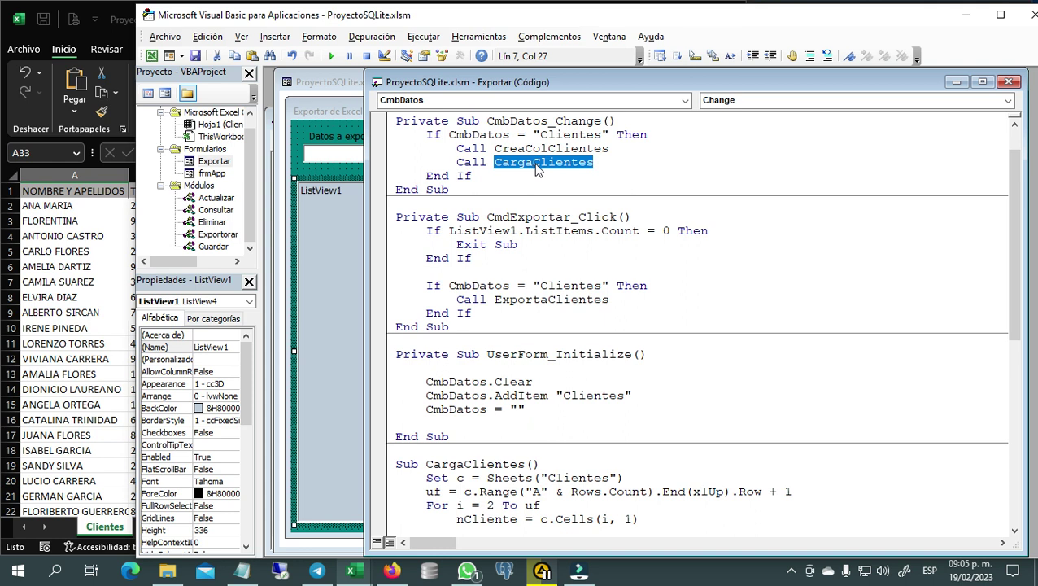
double_click(574, 148)
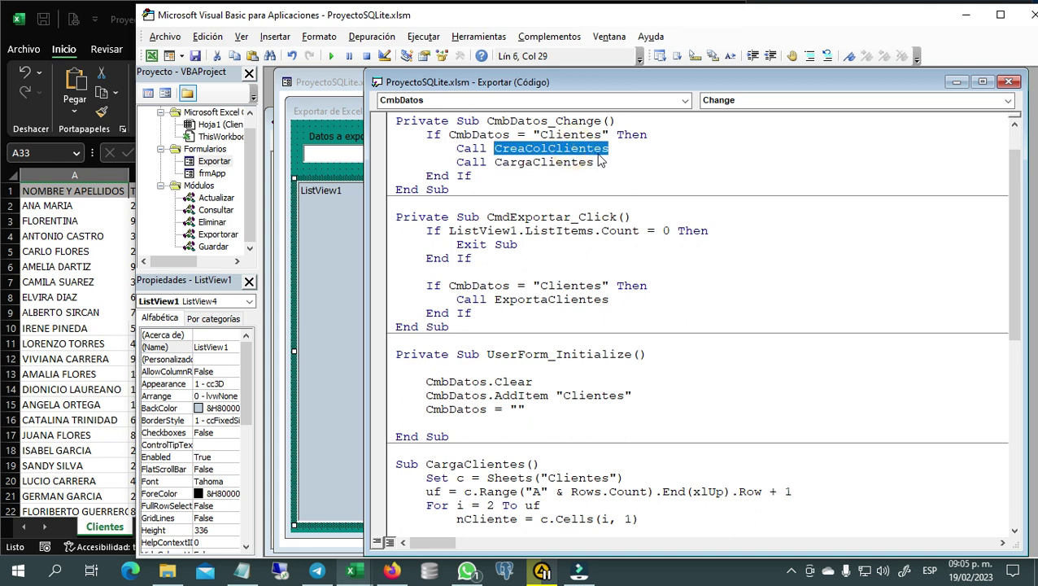
double_click(572, 162)
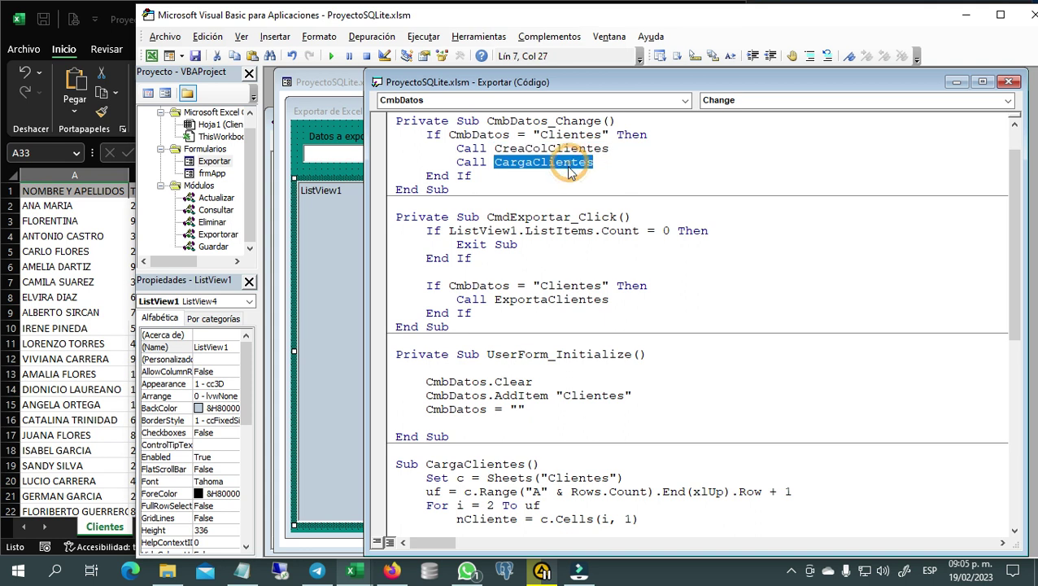
scroll(567, 325, down, 3)
scroll(567, 325, down, 2)
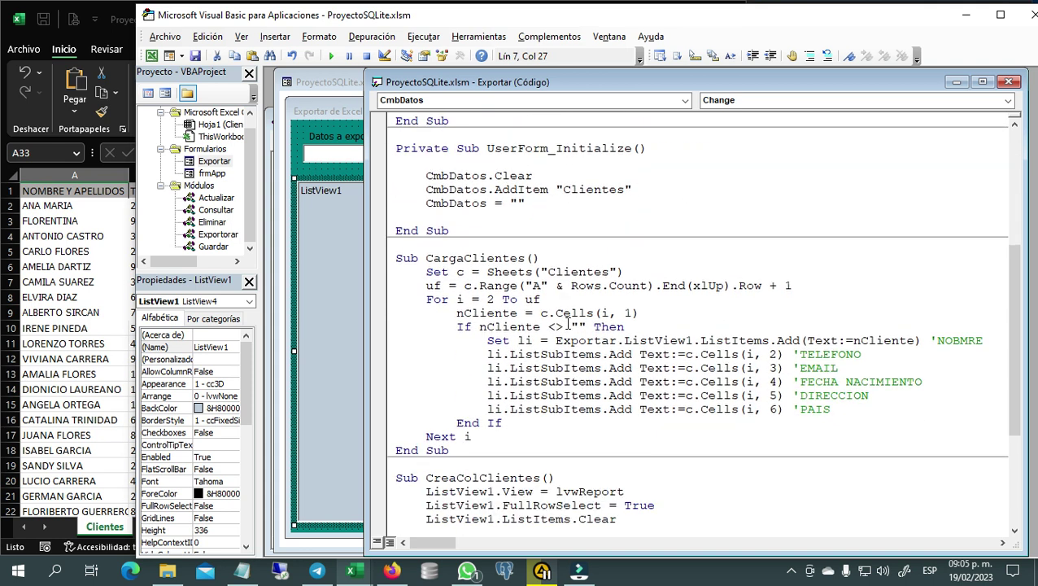
- Highlight the CargaClientes declaration and the CreaColClientes column header definitions
double_click(479, 259)
click(440, 260)
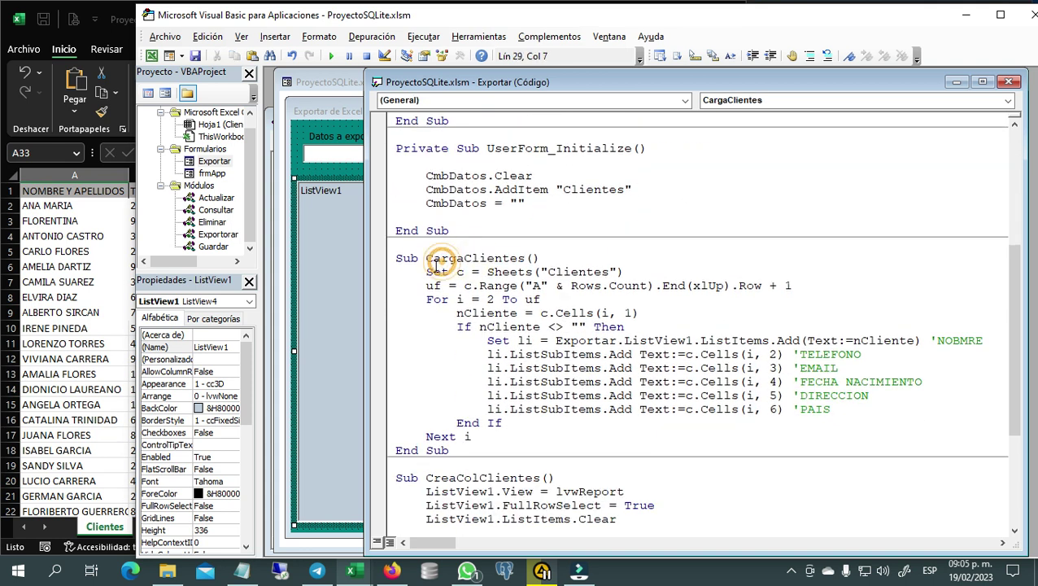
scroll(464, 371, down, 2)
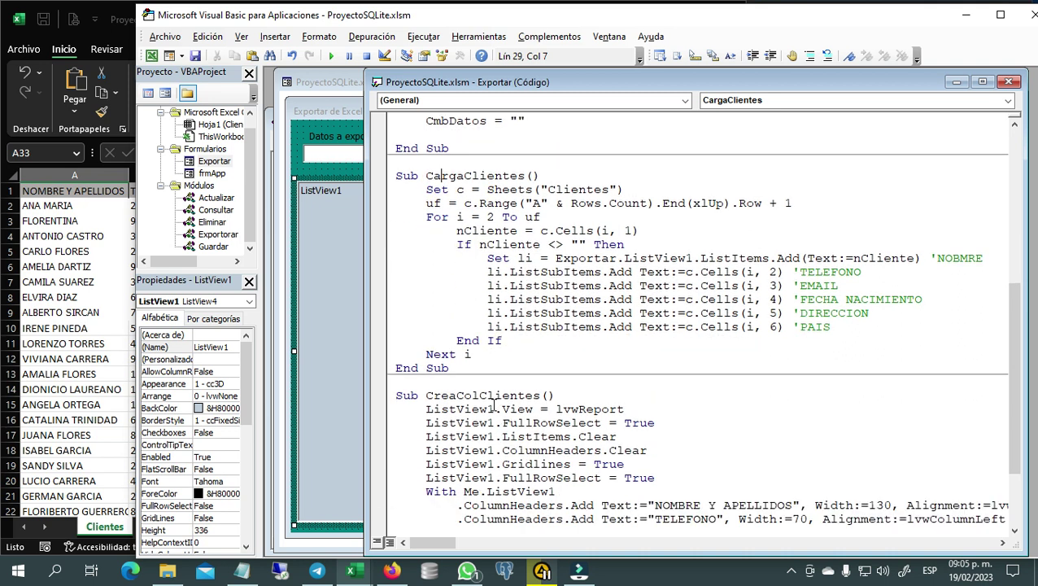
click(490, 396)
scroll(490, 396, down, 2)
scroll(569, 415, down, 1)
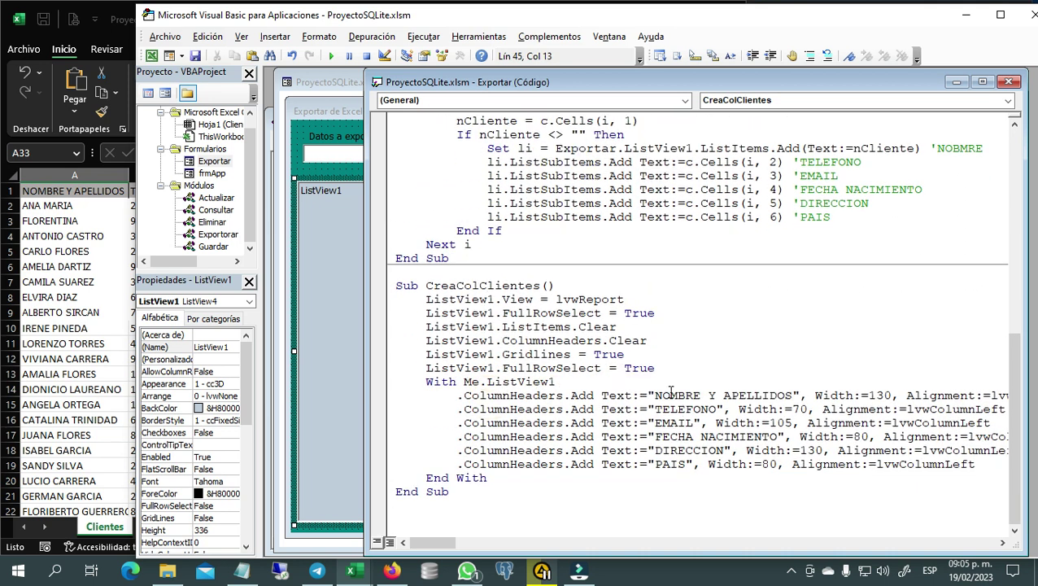
drag(671, 396, 677, 450)
scroll(672, 363, up, 4)
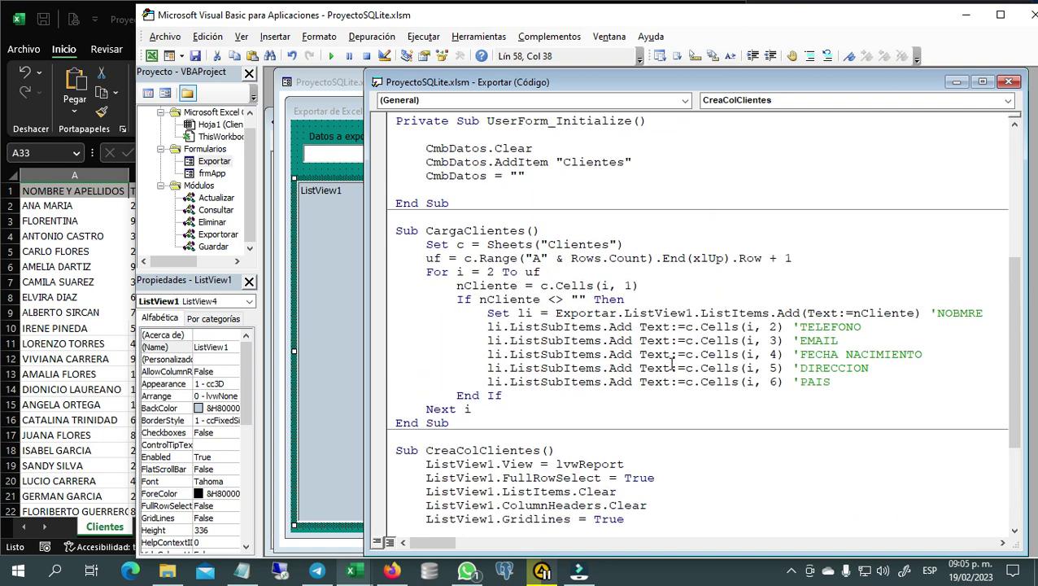
- Point out CargaClientes' Clientes sheet name and row-filling lines, then bring the form design forward
click(586, 326)
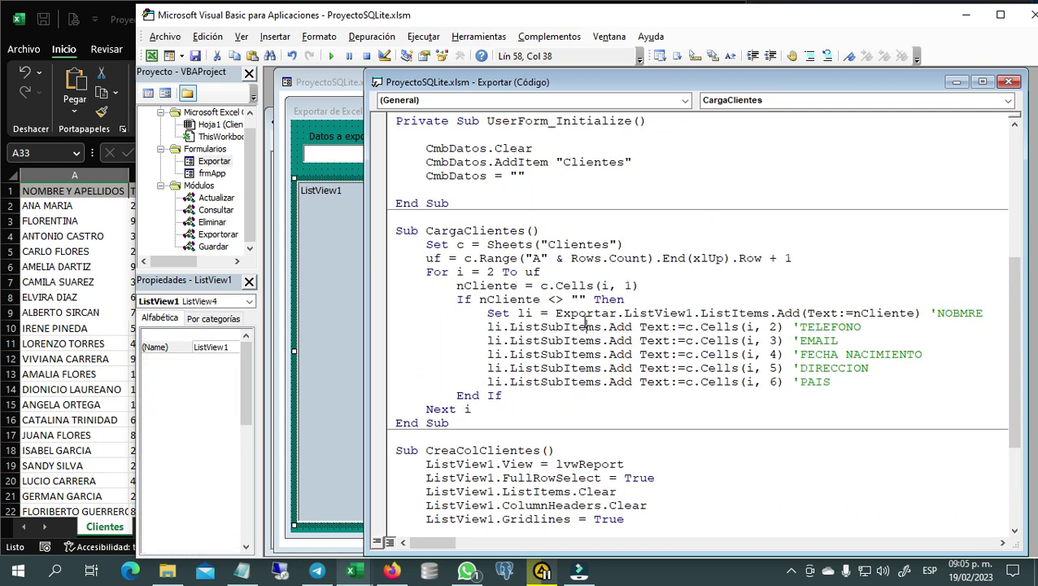
double_click(580, 244)
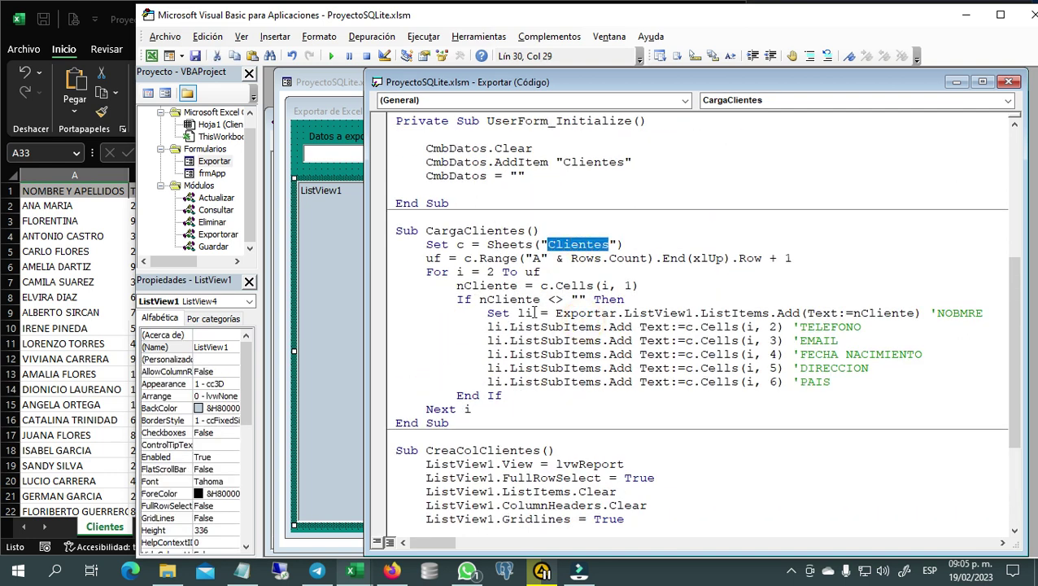
drag(486, 313, 834, 388)
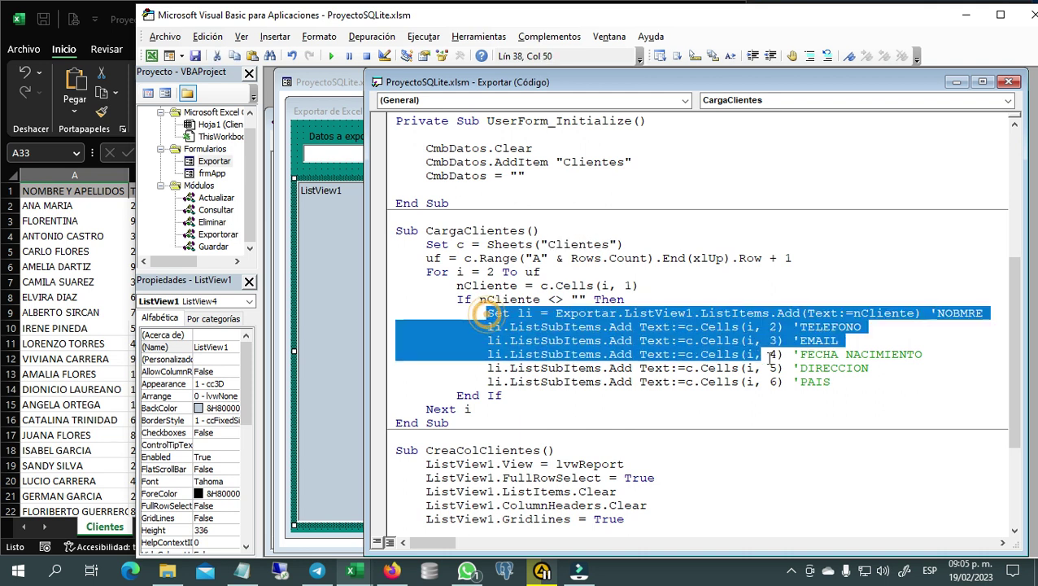
double_click(676, 354)
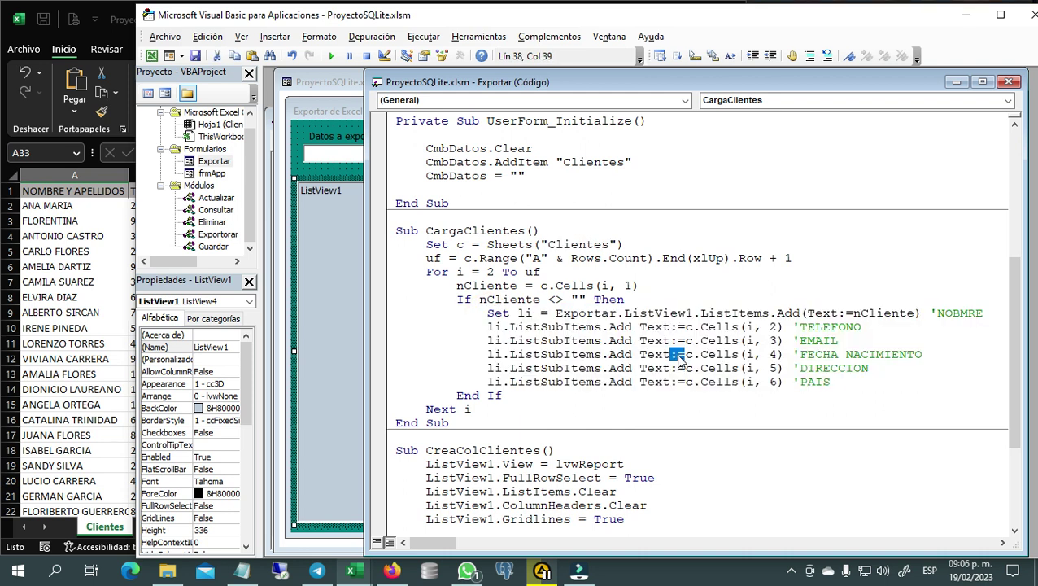
click(313, 172)
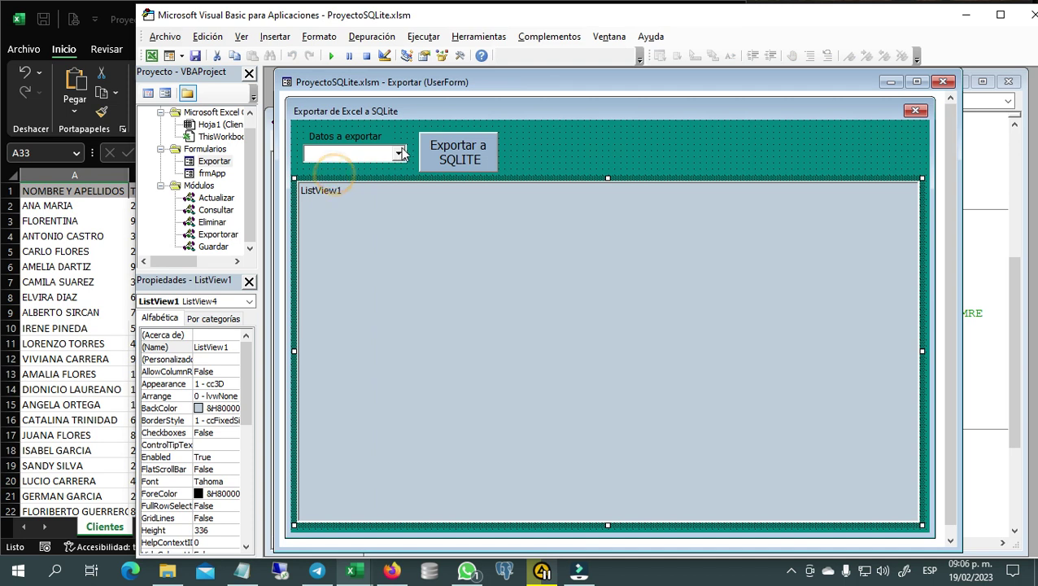
- Open the Exportar a SQLITE button's click code and highlight the empty ListView1 check
click(447, 157)
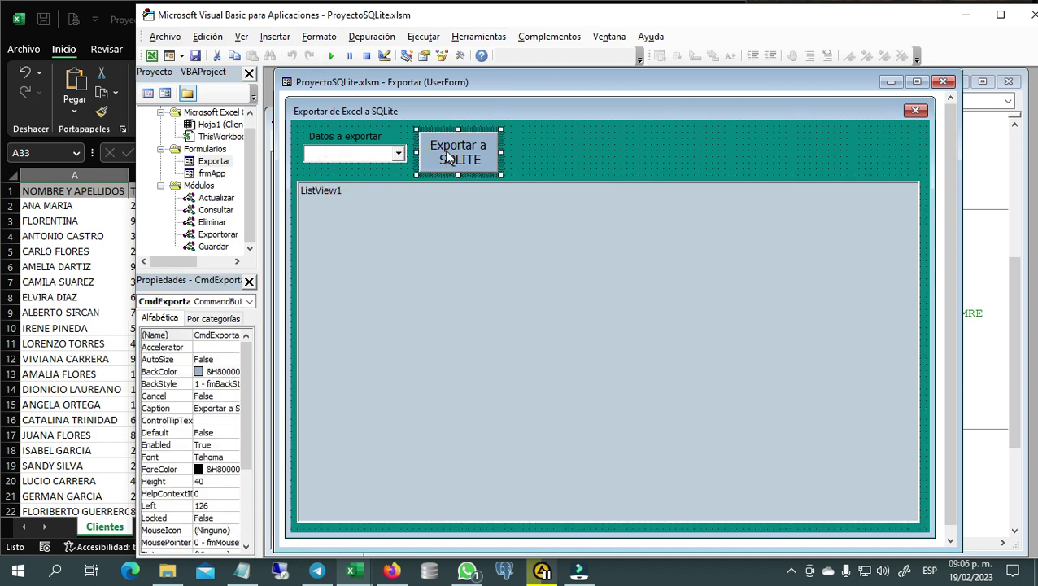
double_click(447, 157)
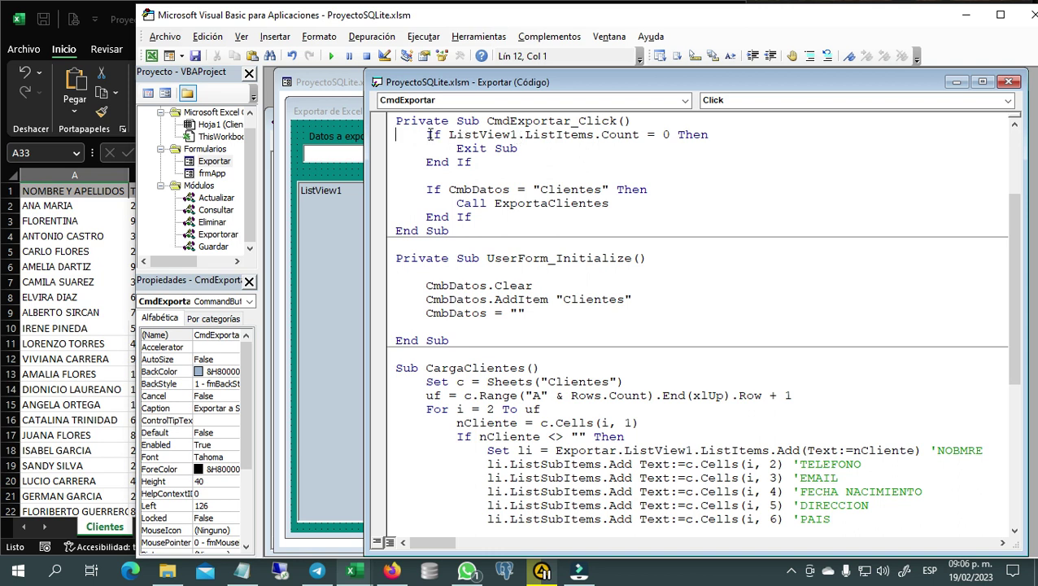
drag(426, 135, 625, 134)
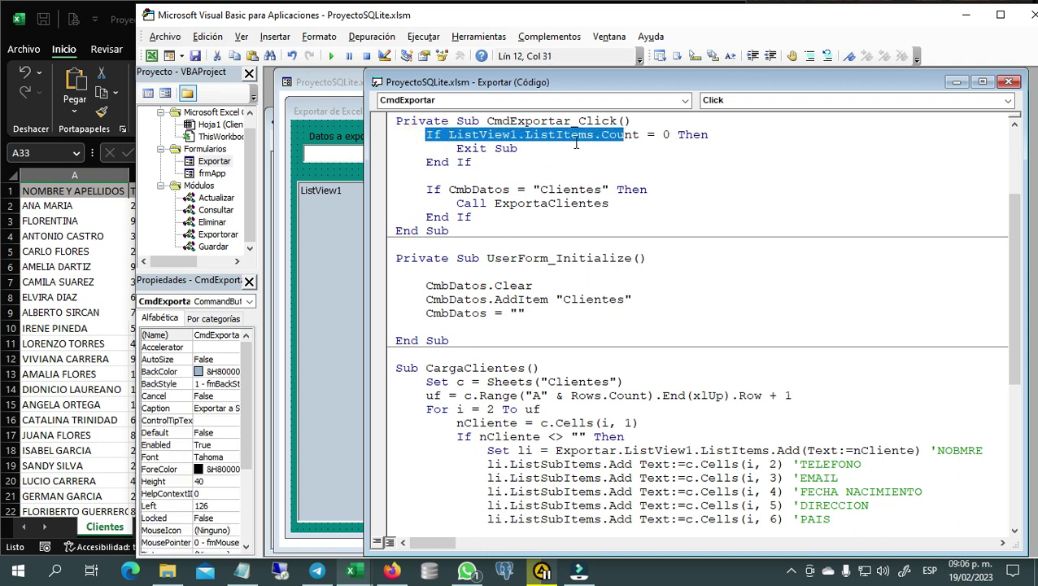
double_click(553, 136)
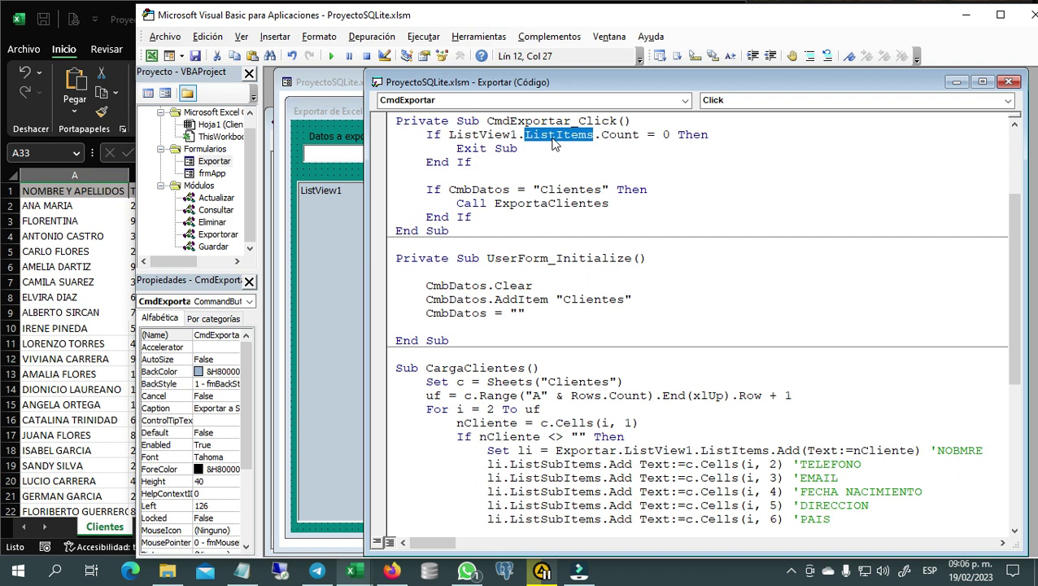
- Highlight the CmbDatos Clientes check and the ExportaClientes call
click(461, 190)
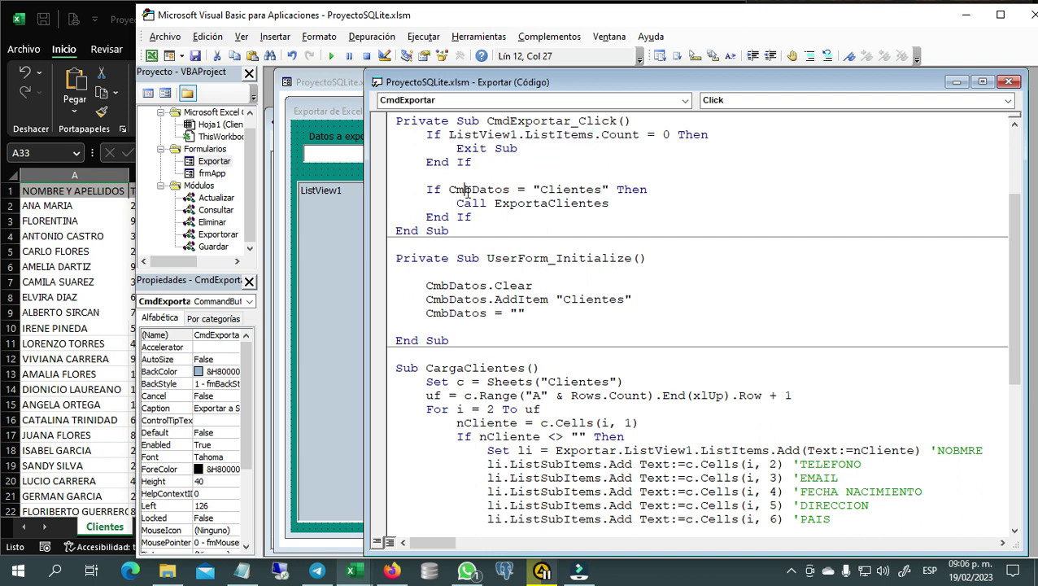
double_click(554, 189)
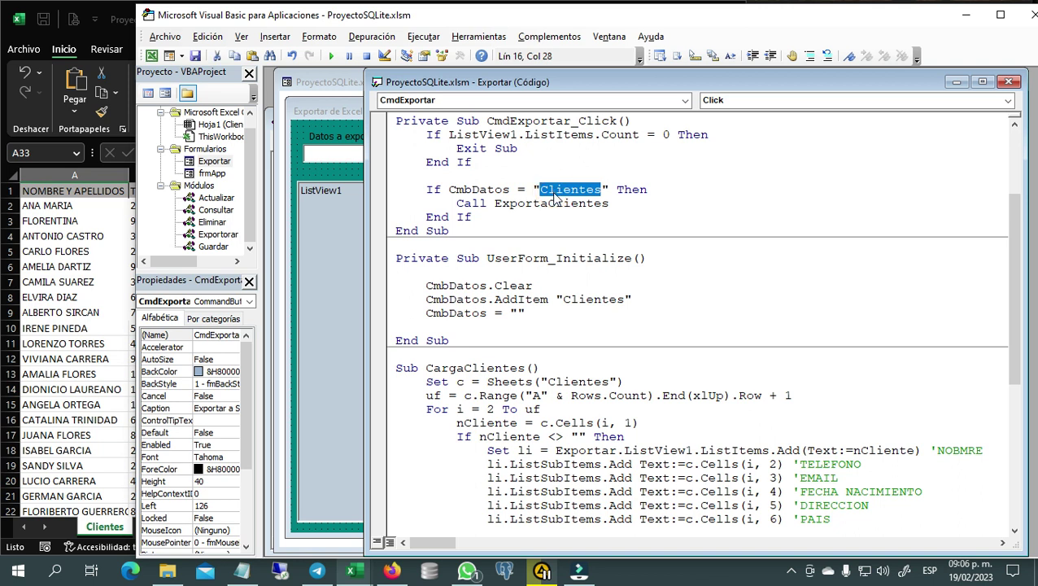
double_click(486, 189)
double_click(543, 203)
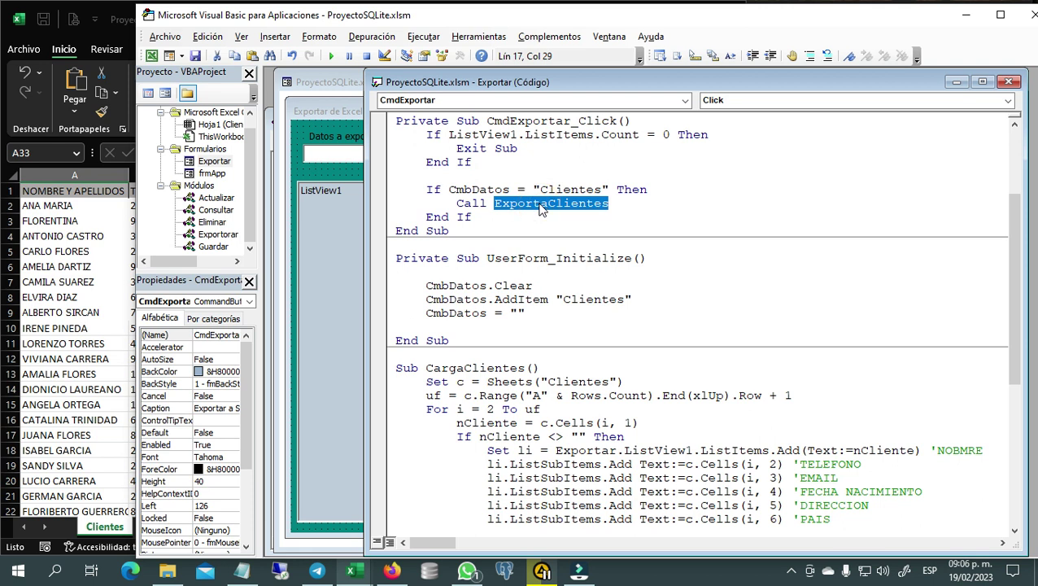
- Jump to the ExportaClientes definition and review the connection declarations and ConnectionSQLite sub
right_click(541, 209)
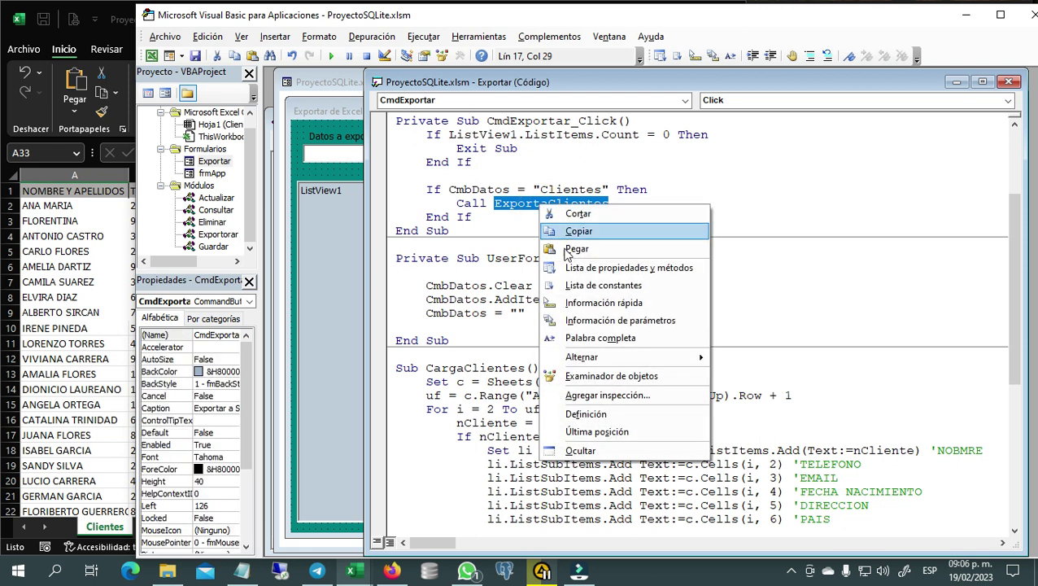
click(587, 414)
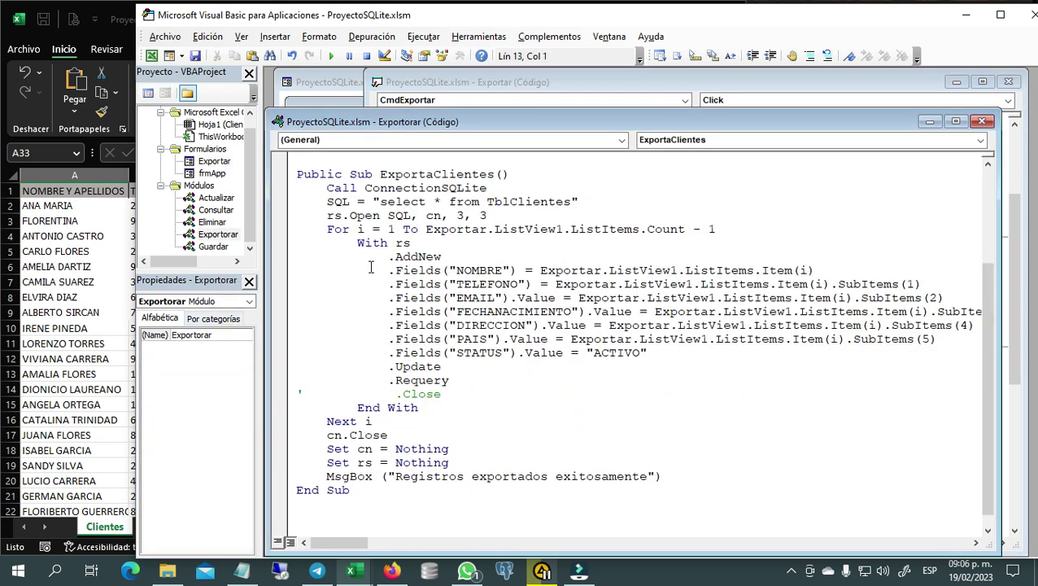
scroll(375, 277, up, 3)
drag(300, 161, 578, 283)
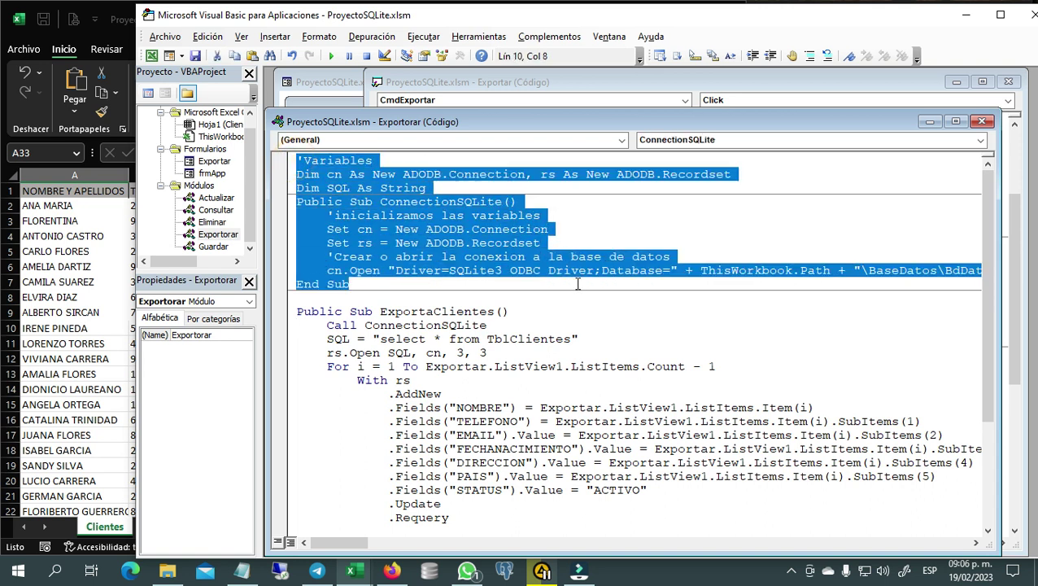
click(522, 281)
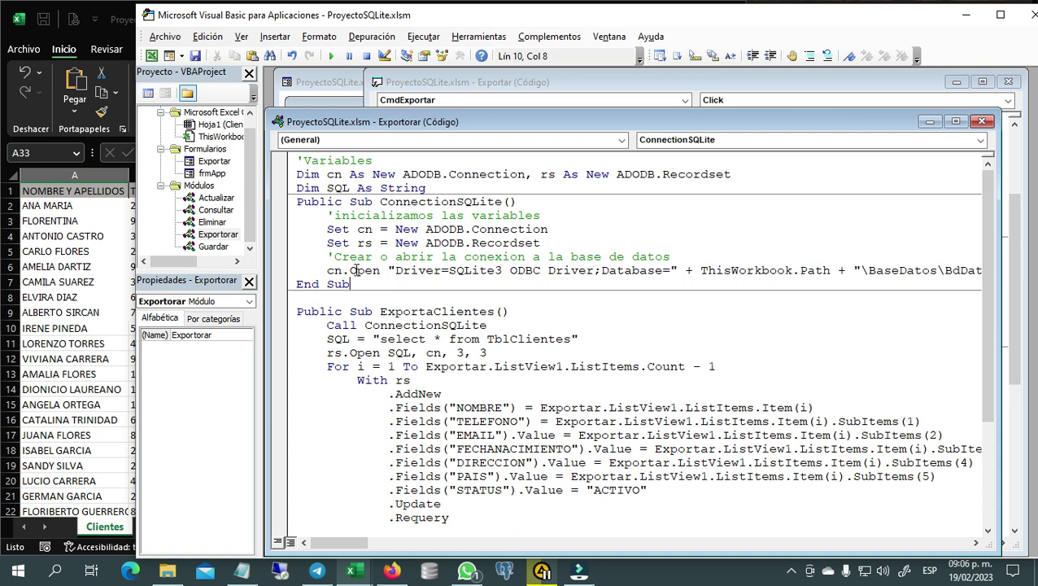
drag(362, 283, 295, 163)
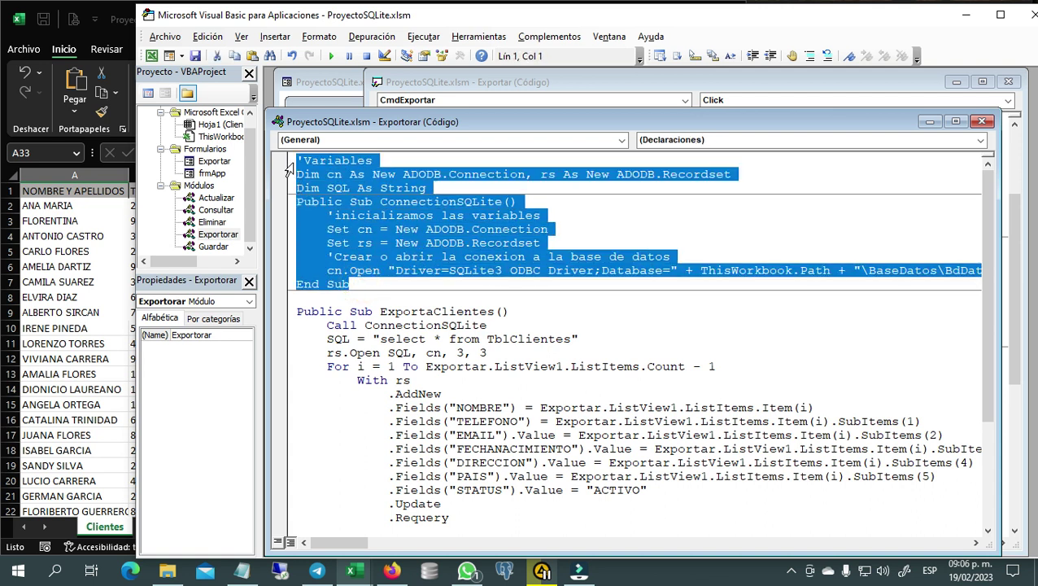
- Review ExportaClientes' ListView1 loop writing NOMBRE, TELEFONO to TblClientes, then shrink the editor to show Clientes
scroll(418, 307, down, 1)
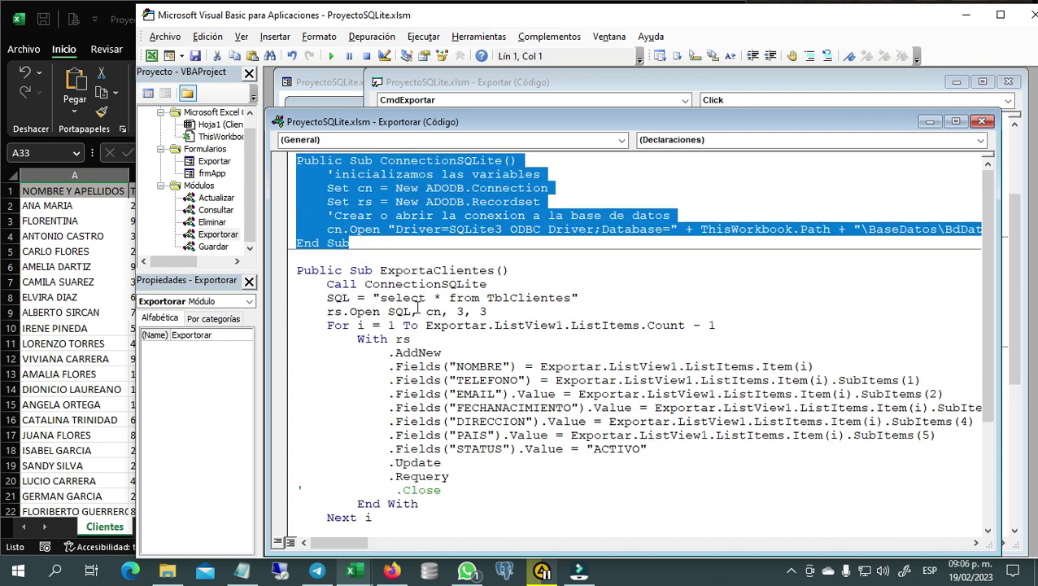
scroll(418, 307, down, 1)
click(447, 243)
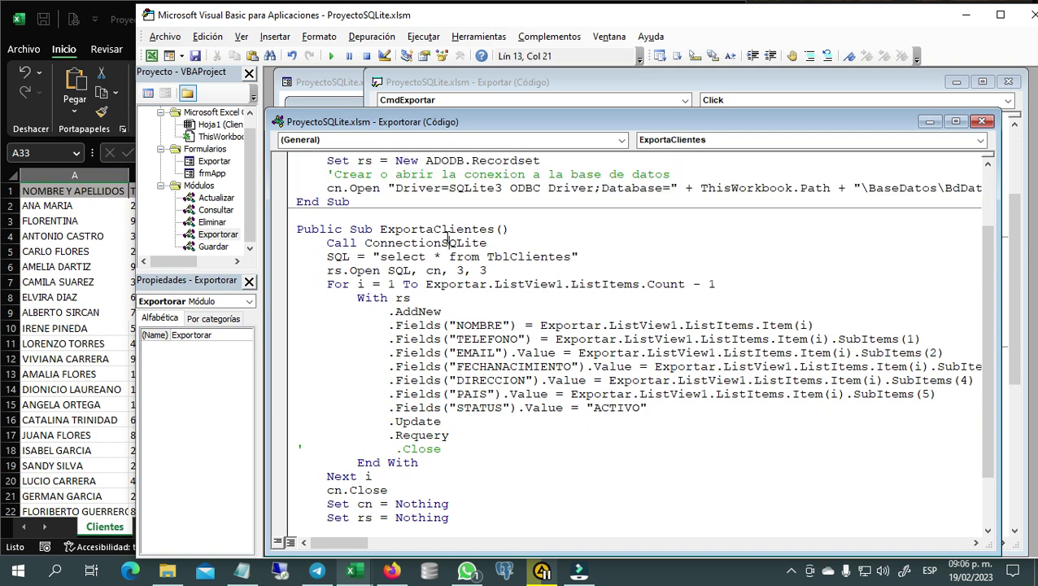
double_click(414, 229)
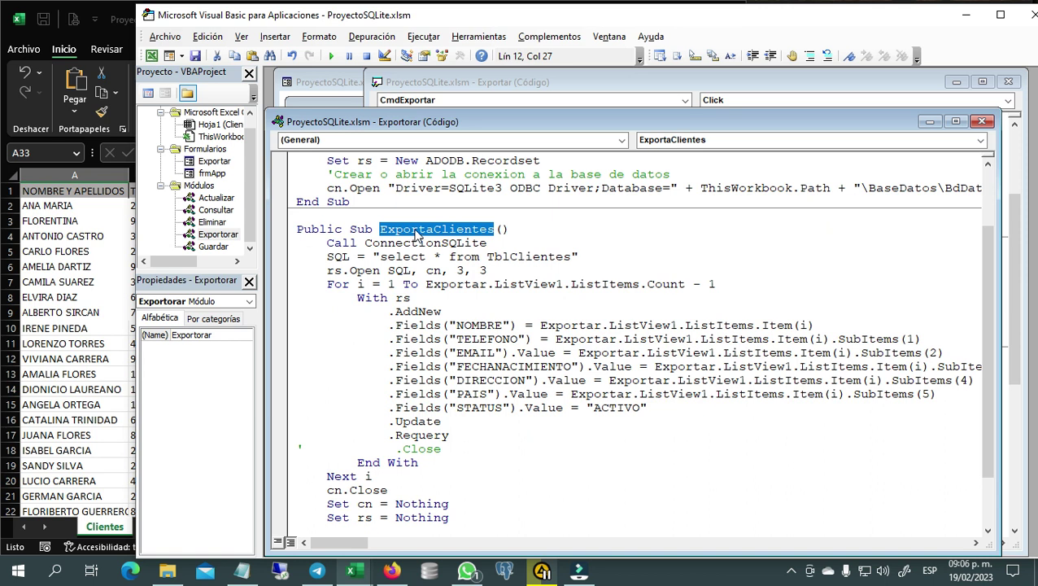
double_click(522, 257)
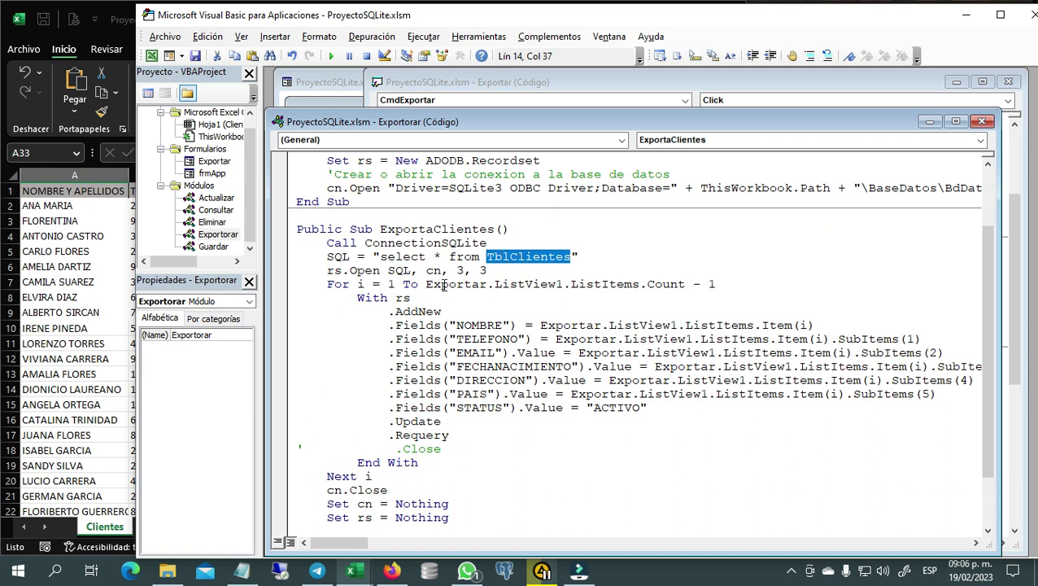
drag(327, 284, 716, 286)
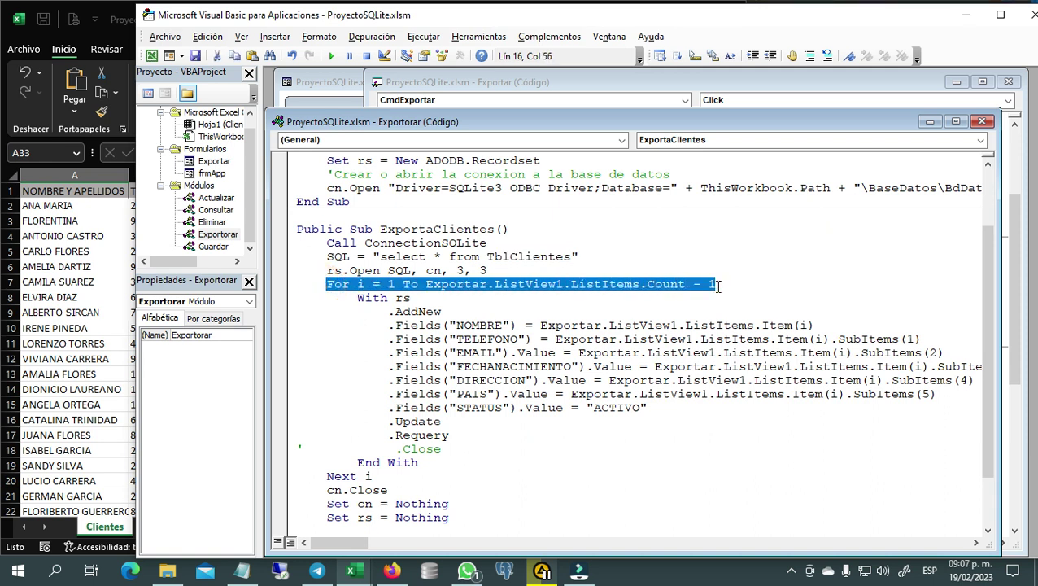
double_click(523, 284)
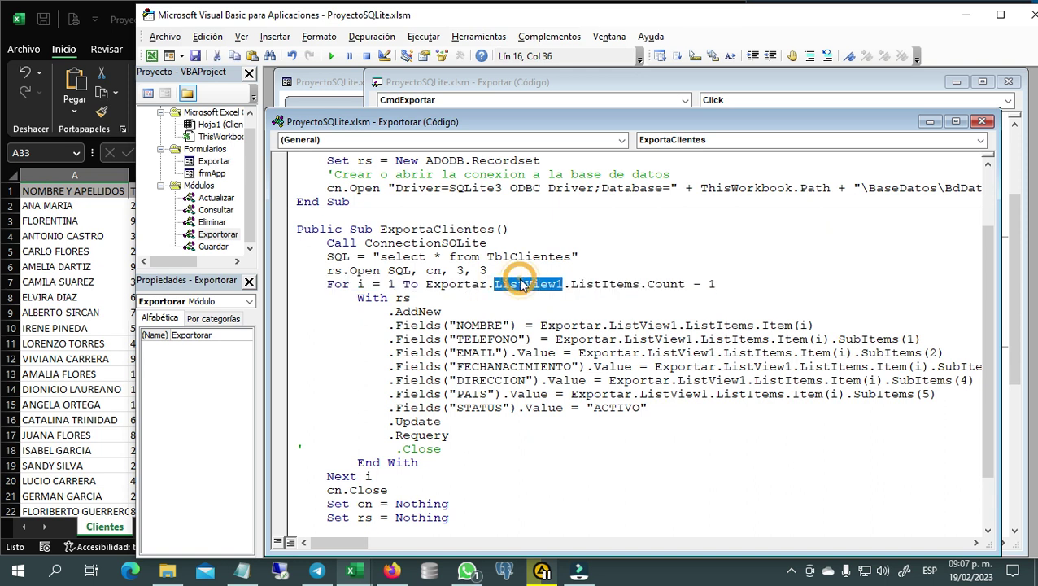
click(516, 340)
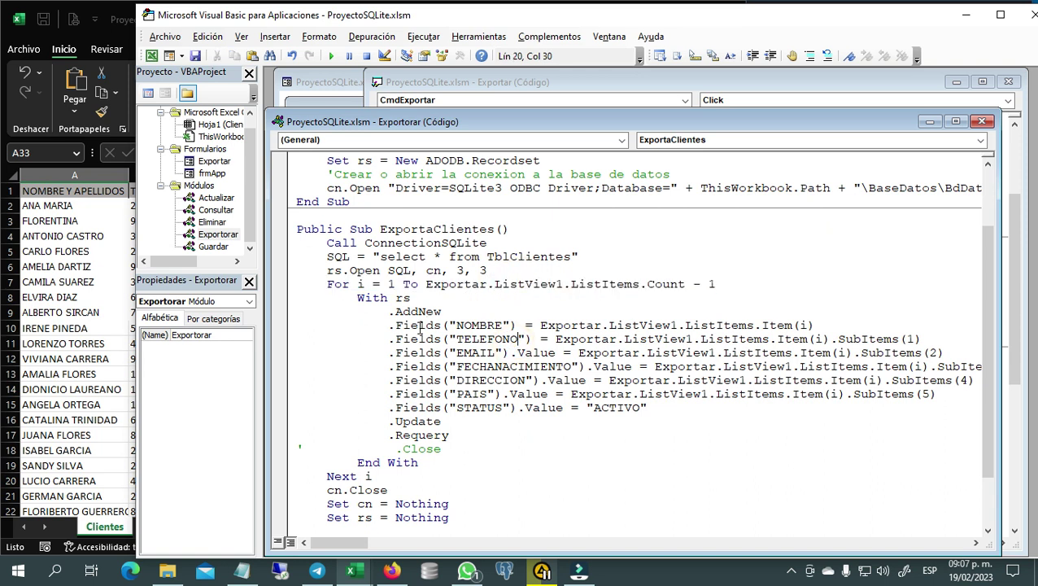
double_click(476, 327)
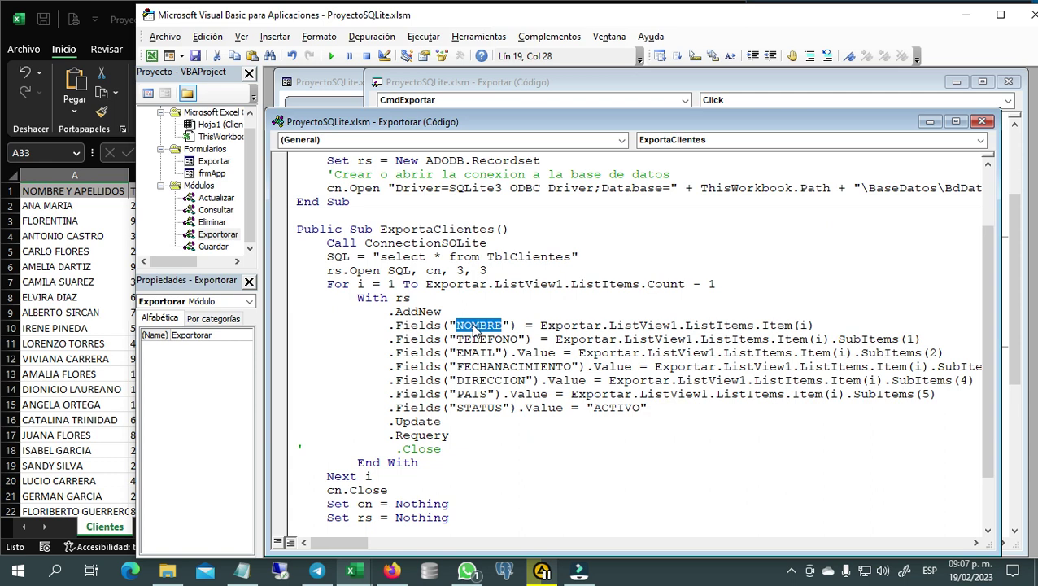
drag(137, 383, 219, 382)
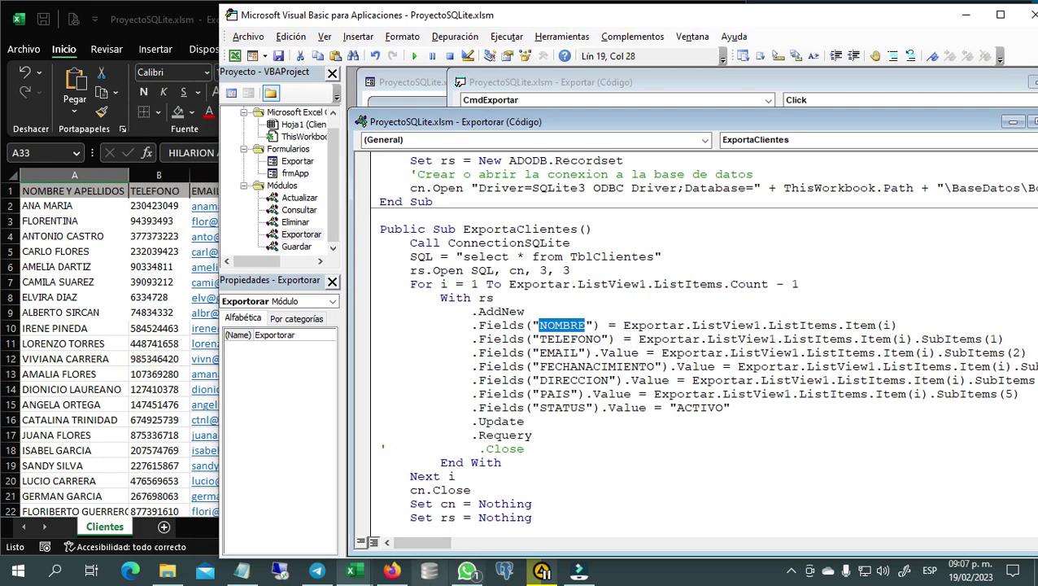
- Reopen BdDatos.db from recent files, list Tblclientes' eight columns ID through STATUS, and return to the VBA editor
click(429, 571)
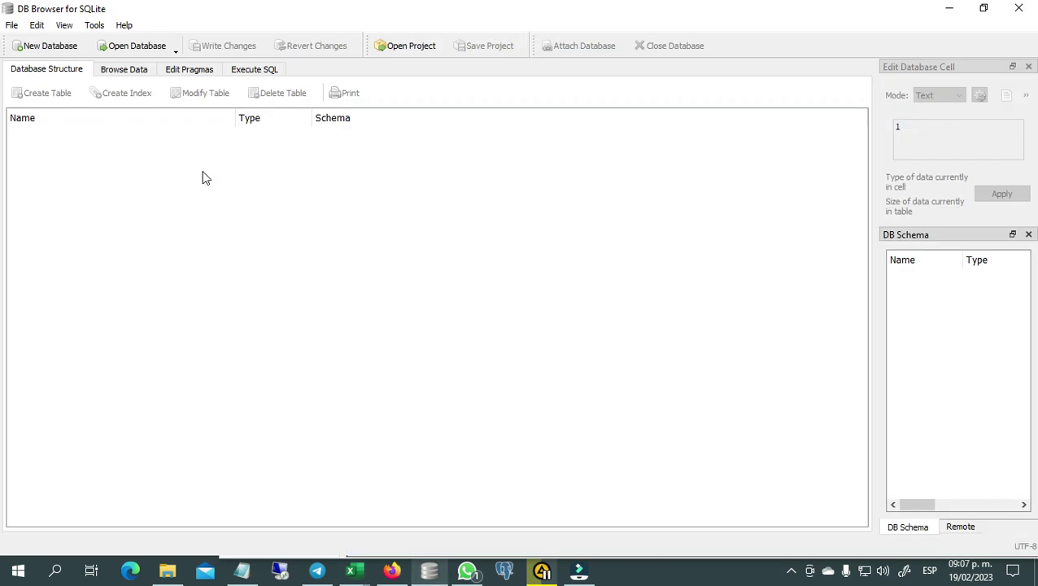
click(11, 24)
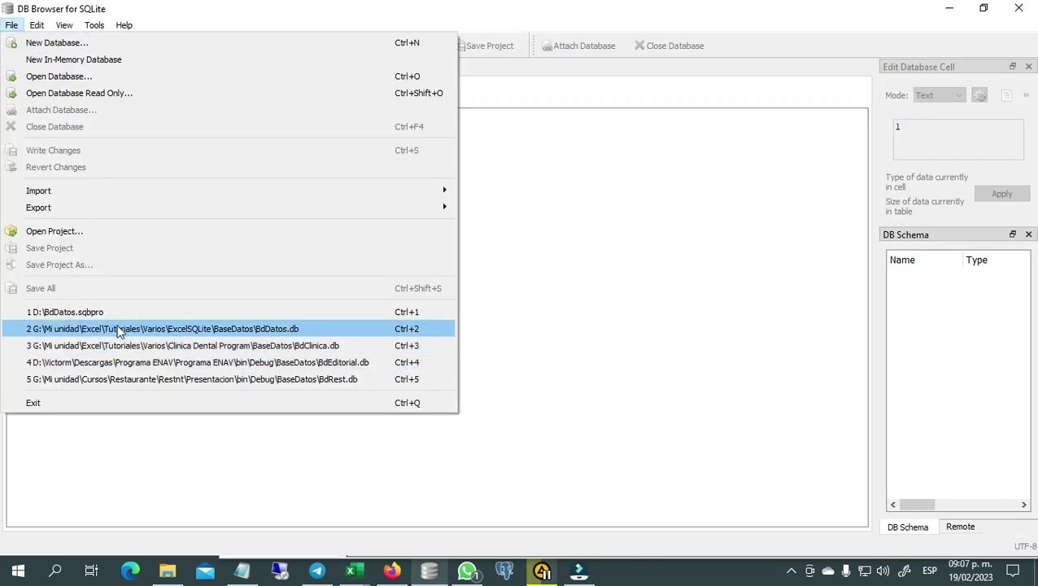
click(118, 330)
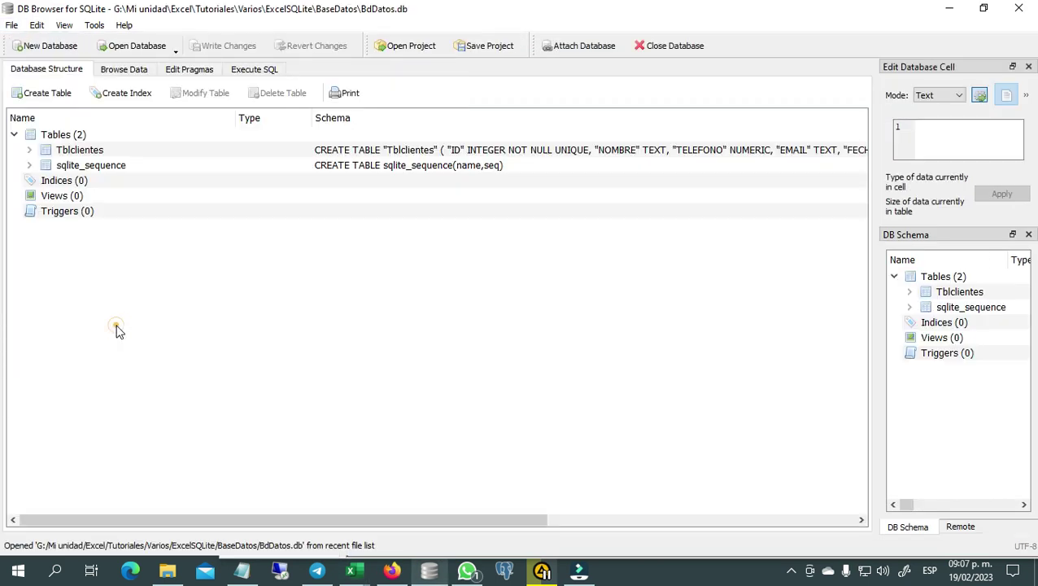
click(30, 151)
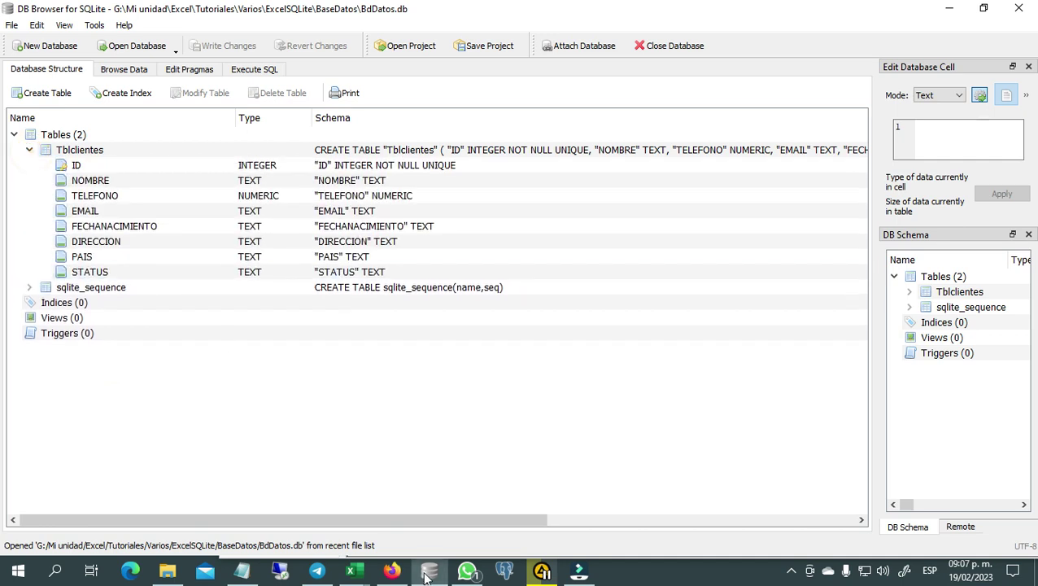
mouse_move(353, 572)
click(387, 525)
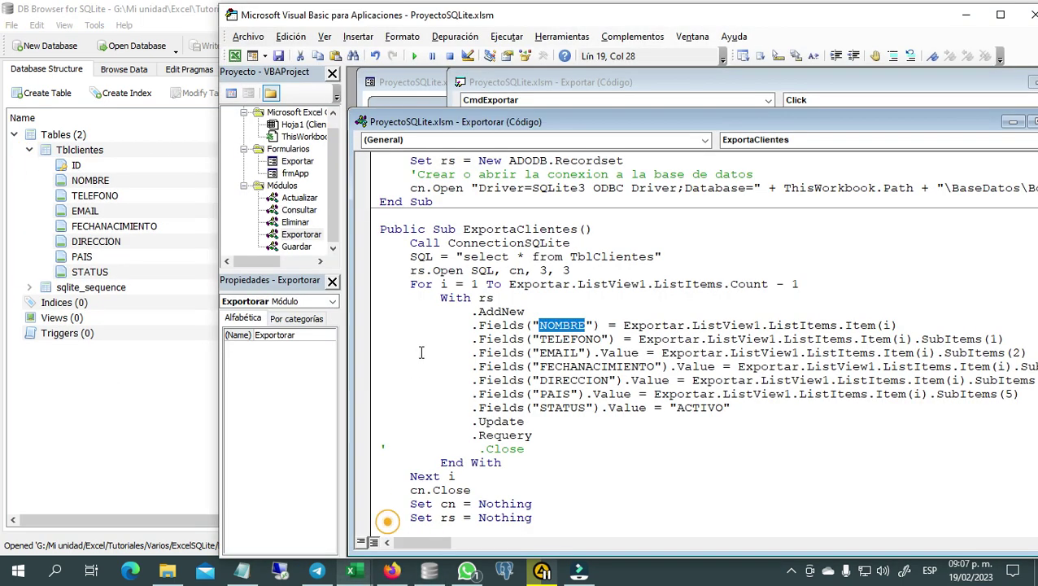
click(570, 326)
double_click(563, 326)
click(579, 338)
double_click(579, 339)
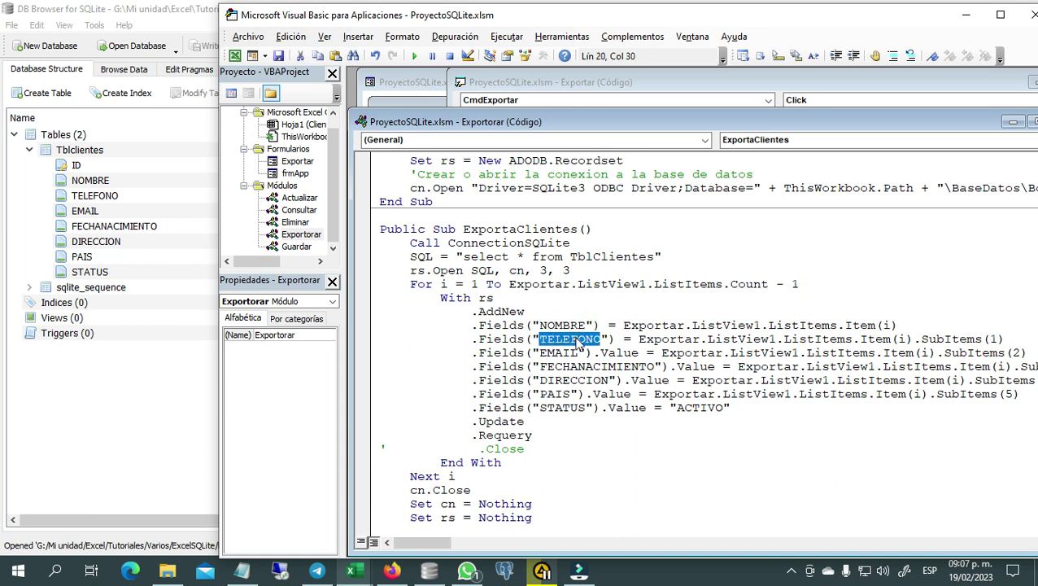
double_click(562, 352)
double_click(574, 366)
click(575, 380)
double_click(574, 380)
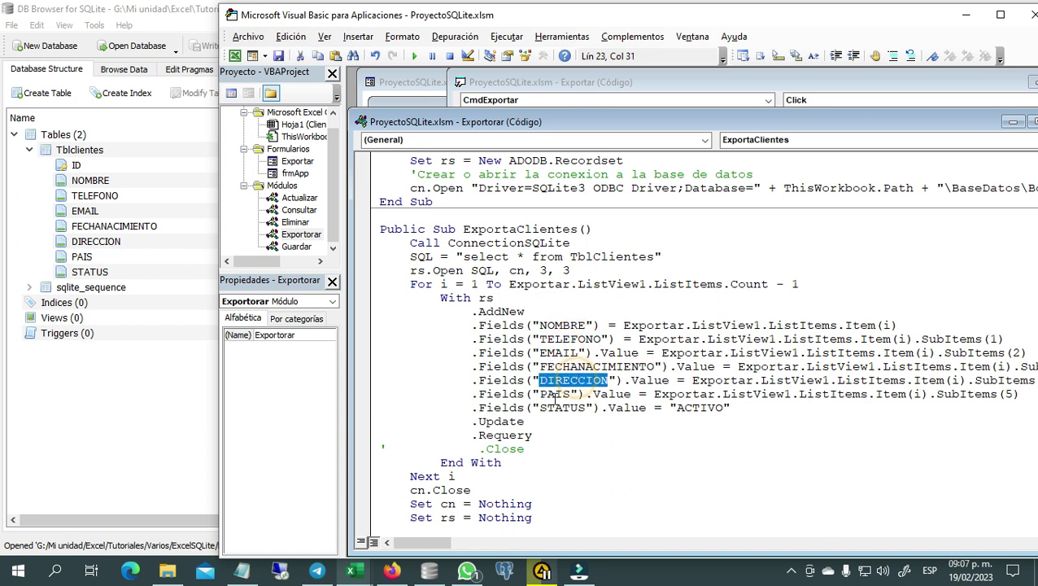
double_click(555, 393)
double_click(565, 408)
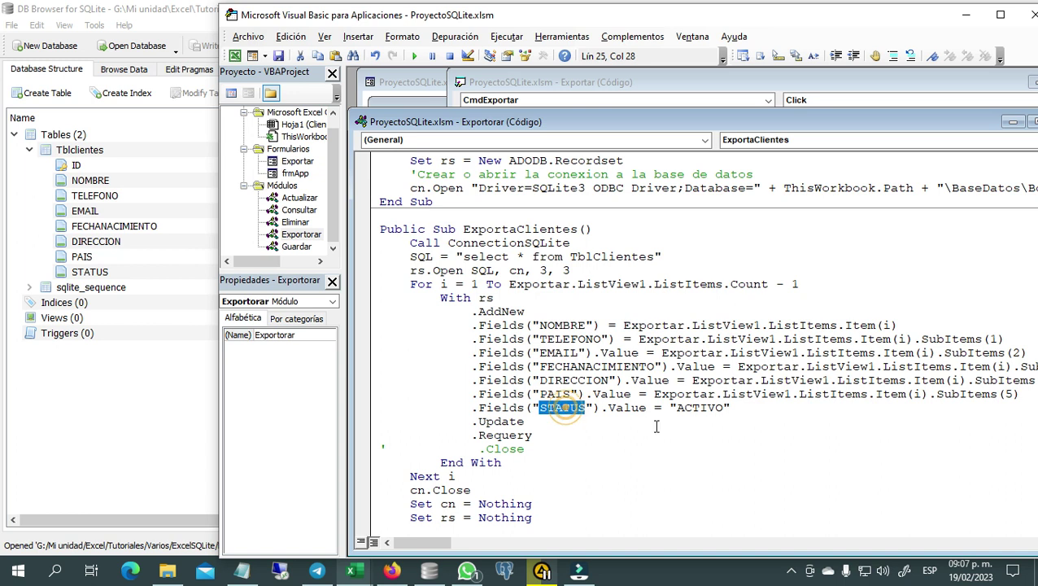
drag(730, 407, 678, 407)
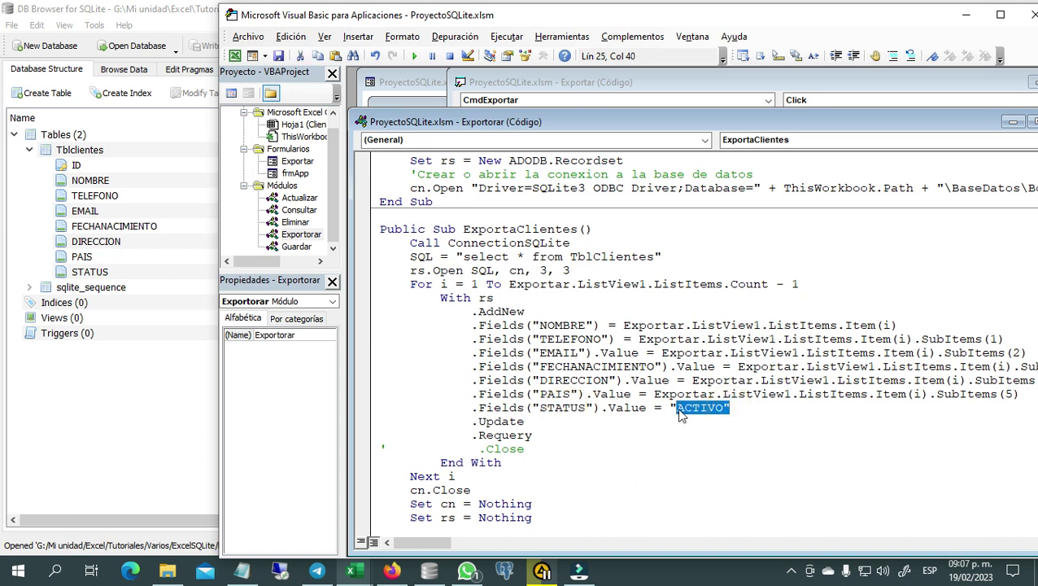
click(704, 394)
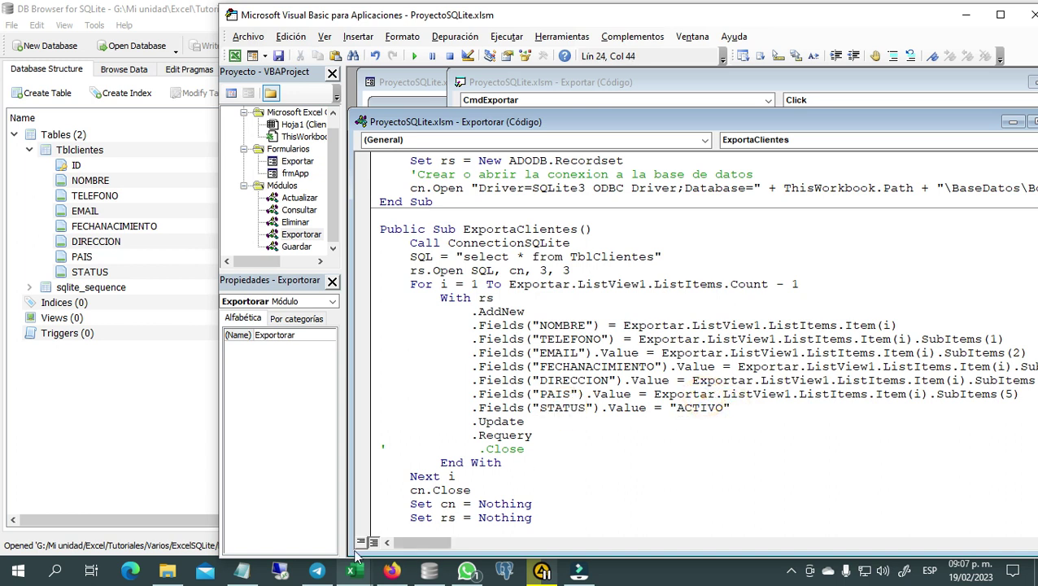
mouse_move(350, 571)
click(296, 488)
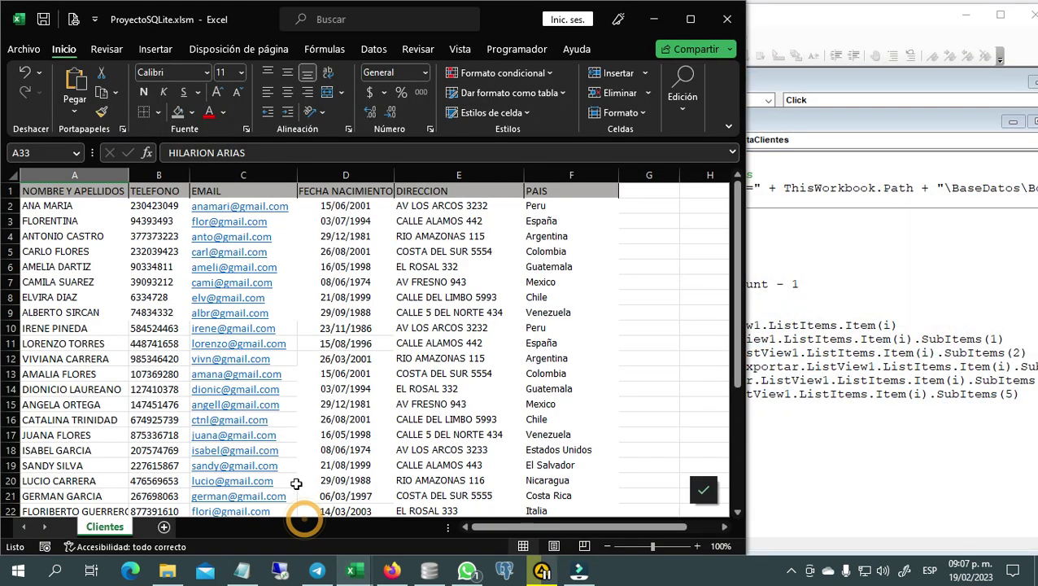
click(557, 249)
click(558, 174)
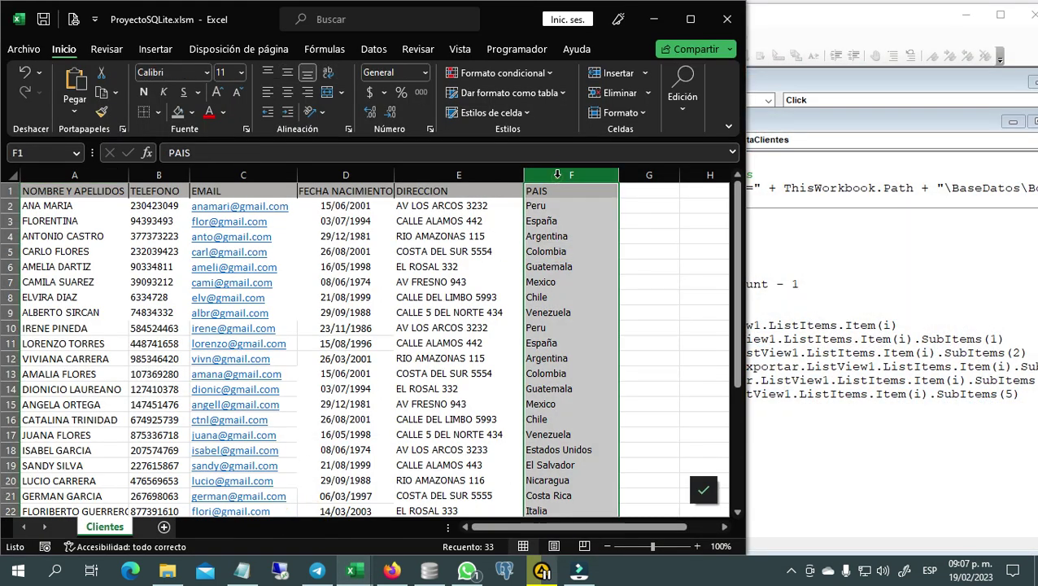
click(511, 254)
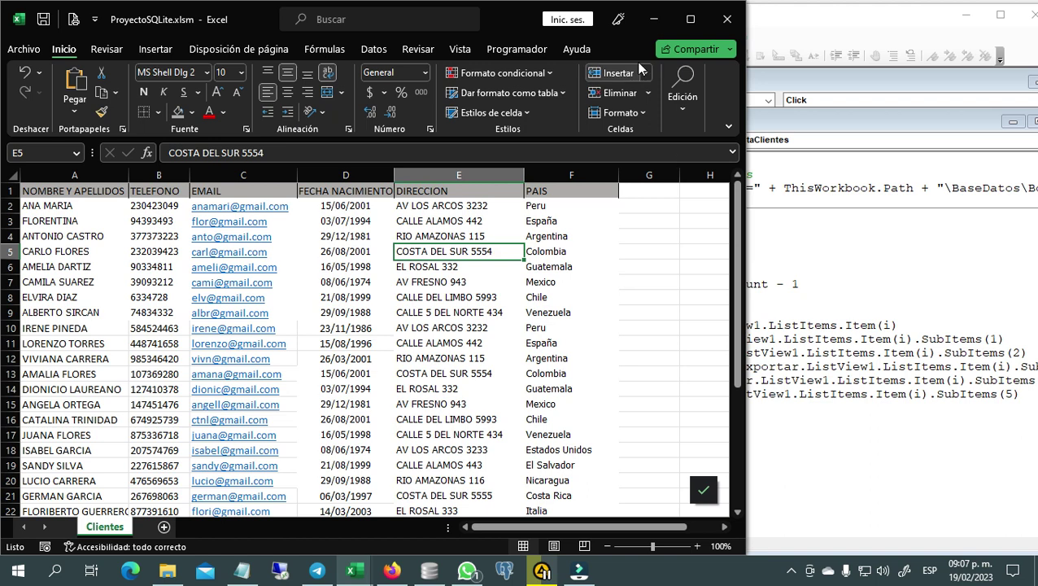
click(653, 19)
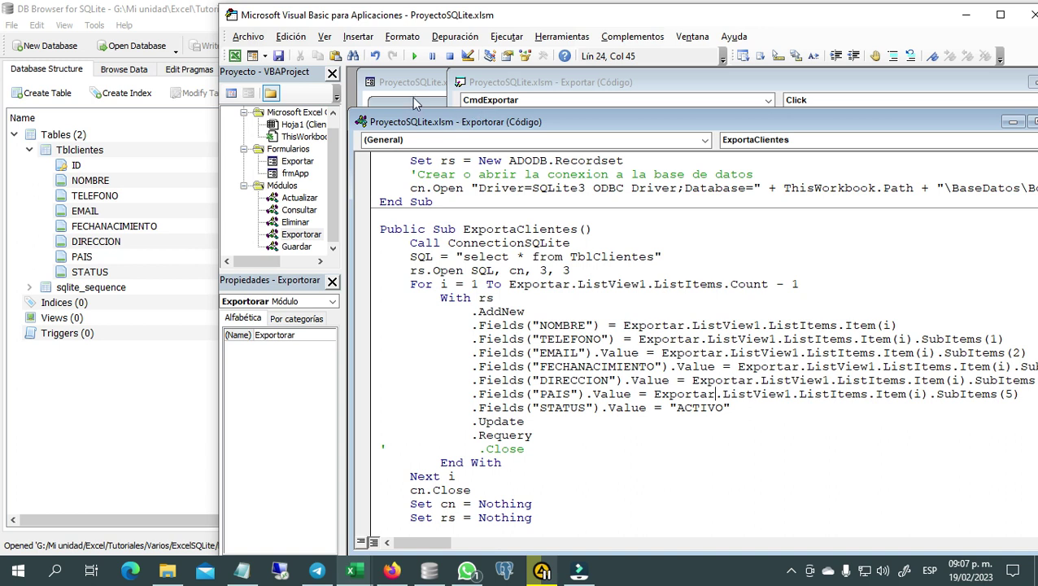
- Bring DB Browser forward and browse the Tblclientes data, which shows 0 rows
click(169, 381)
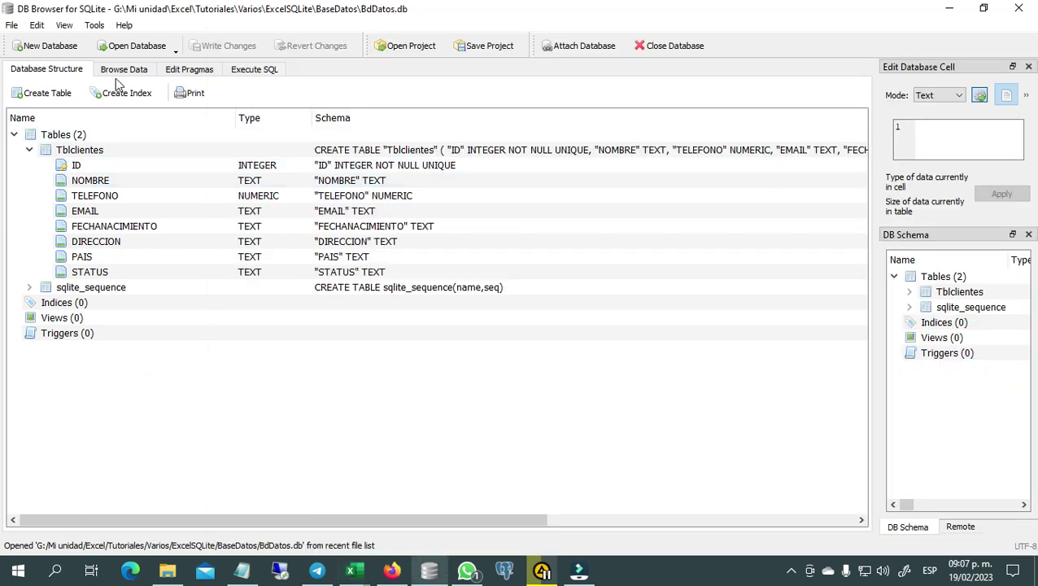
click(123, 70)
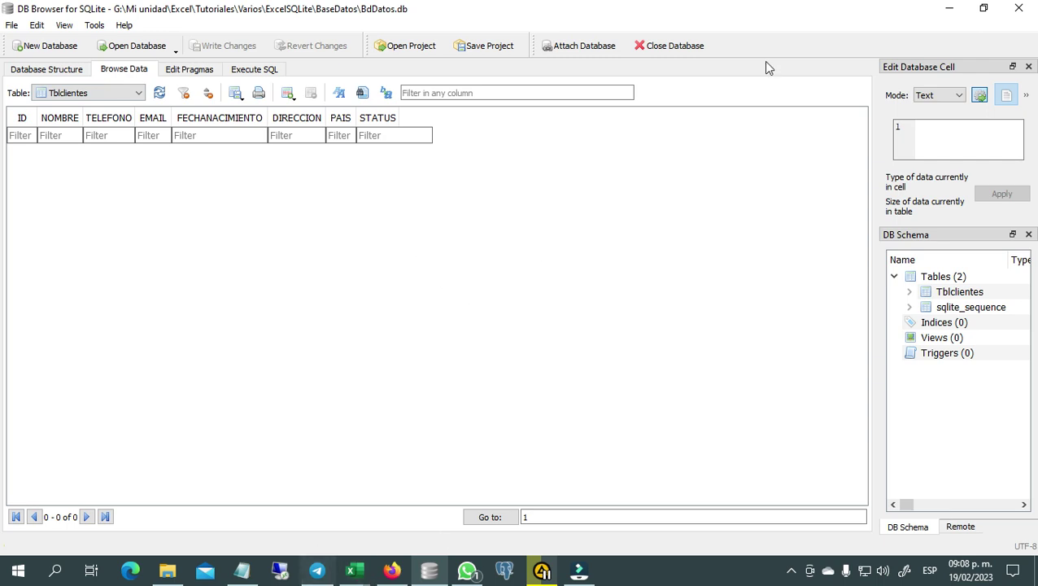
- Close DB Browser for SQLite and return to the Excel VBA export code
click(1018, 10)
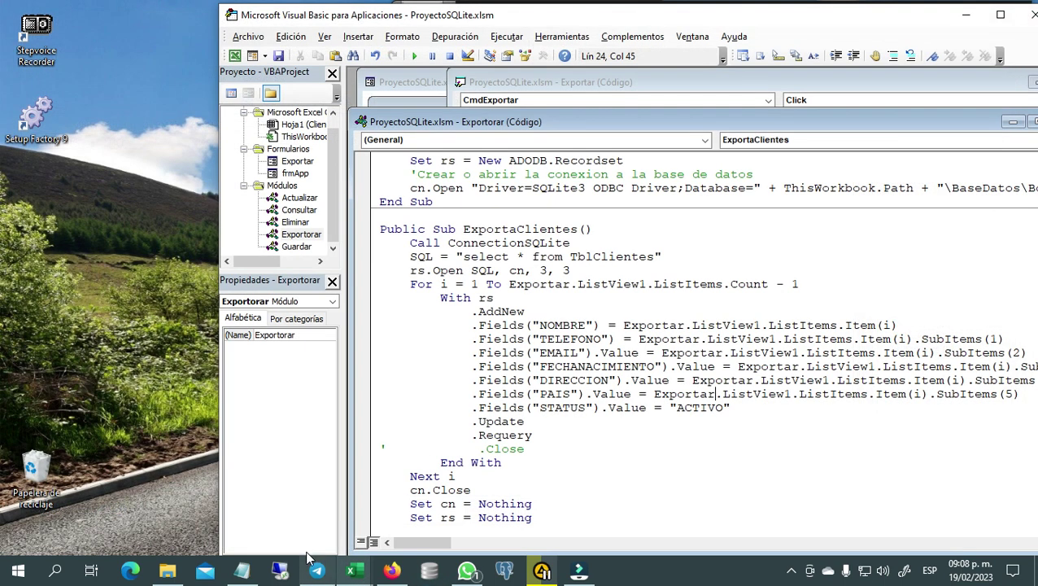
mouse_move(351, 571)
click(250, 520)
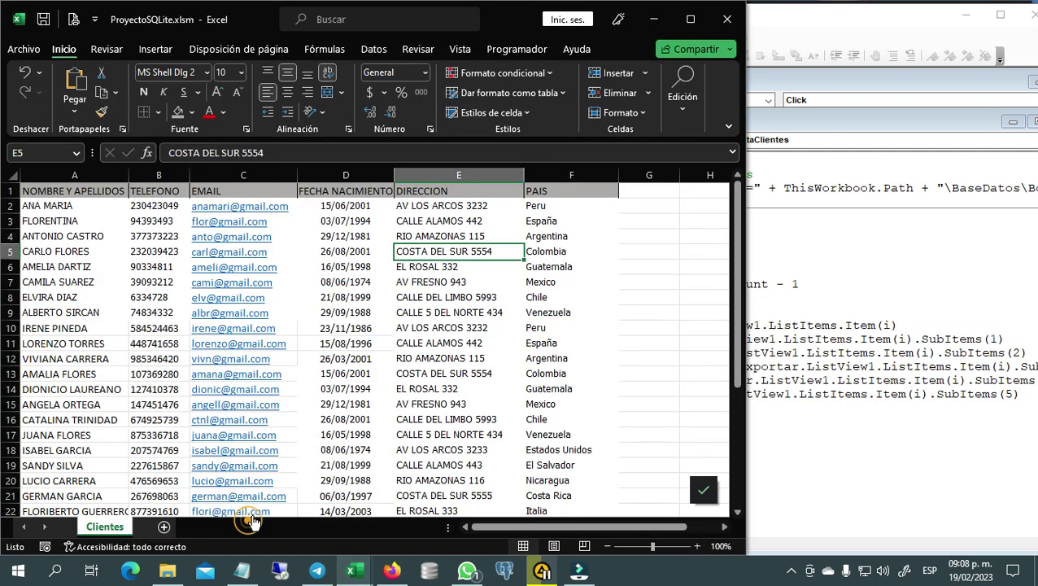
click(860, 325)
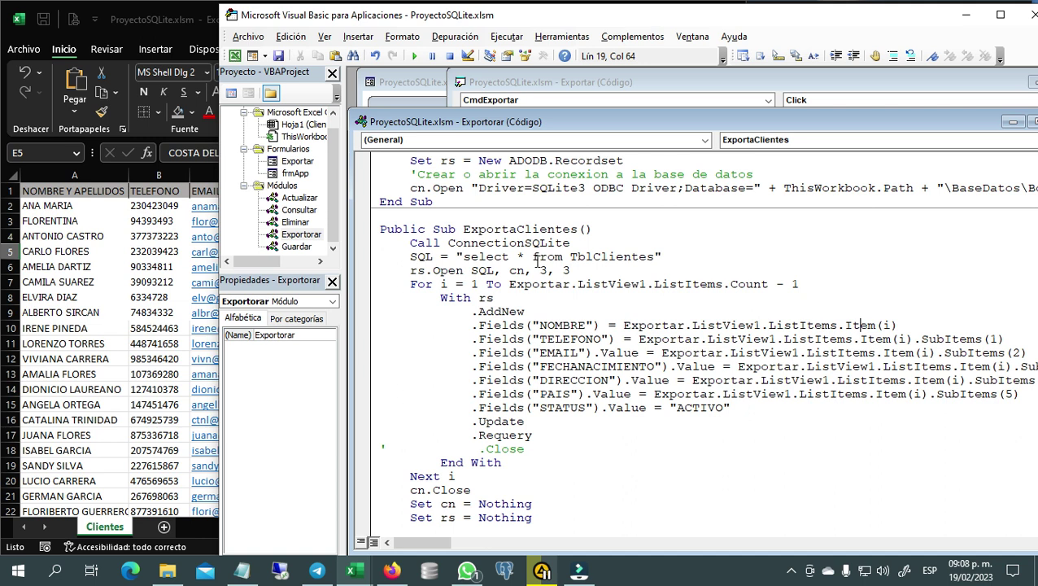
- Run the Exportar form, load Clientes, export all records to SQLite and confirm the success message
click(415, 84)
click(414, 56)
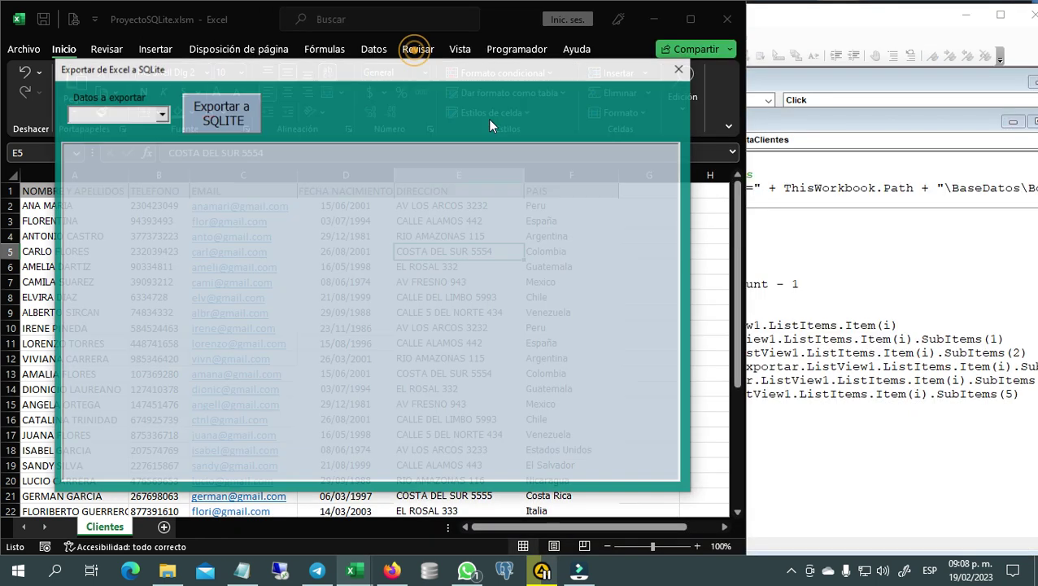
click(161, 115)
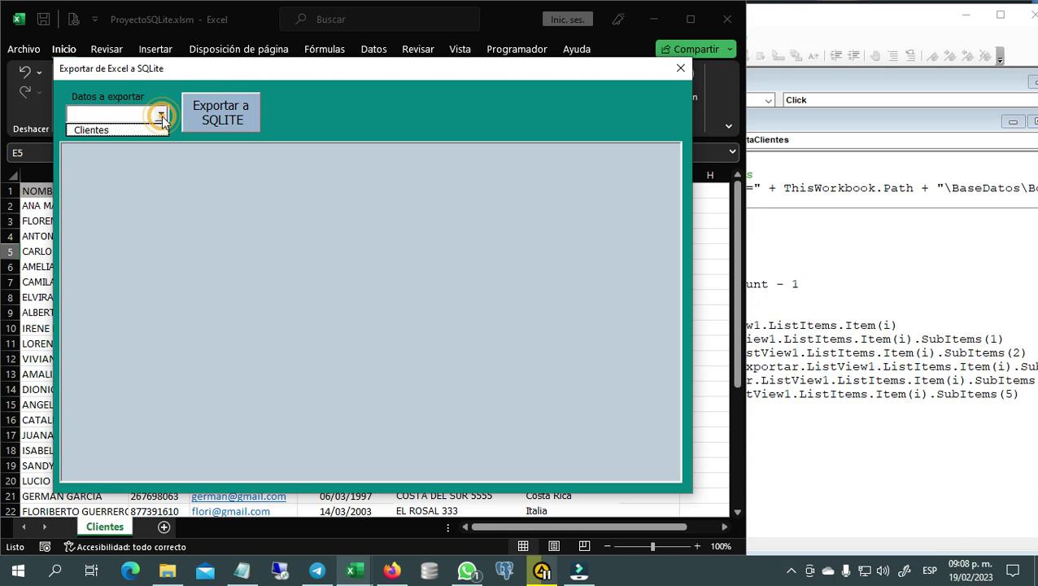
click(123, 131)
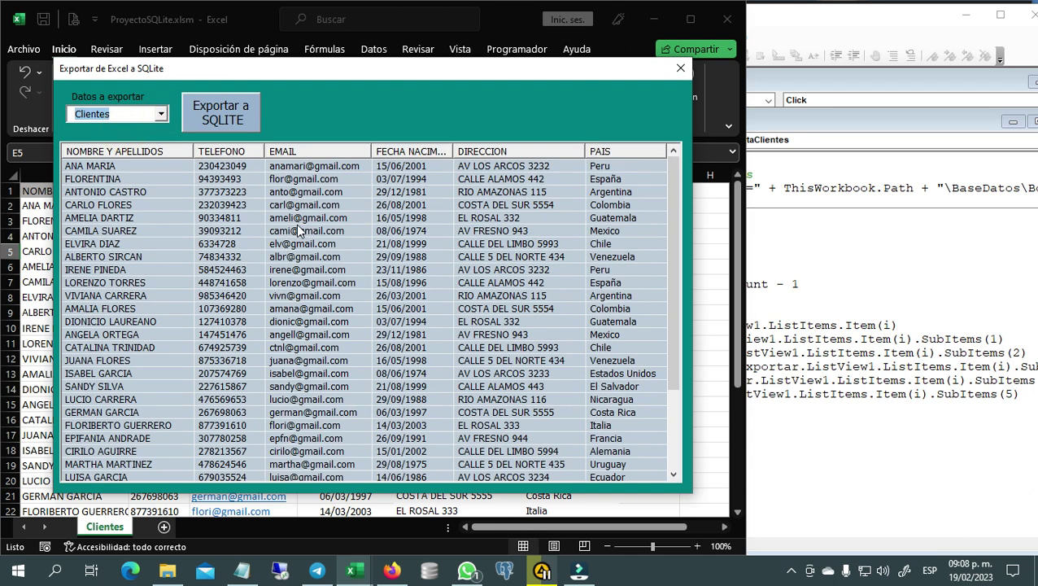
click(222, 119)
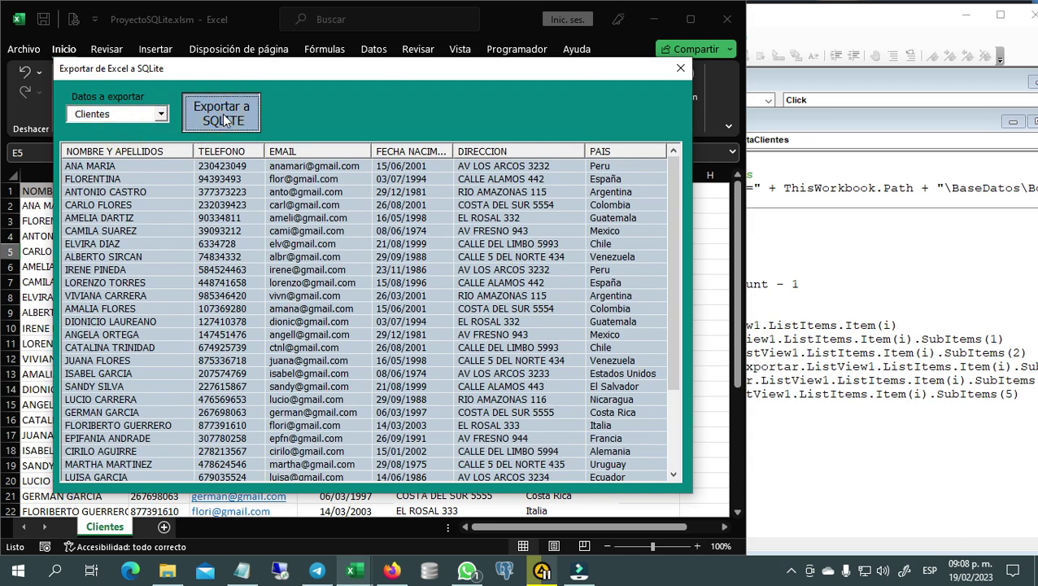
click(563, 334)
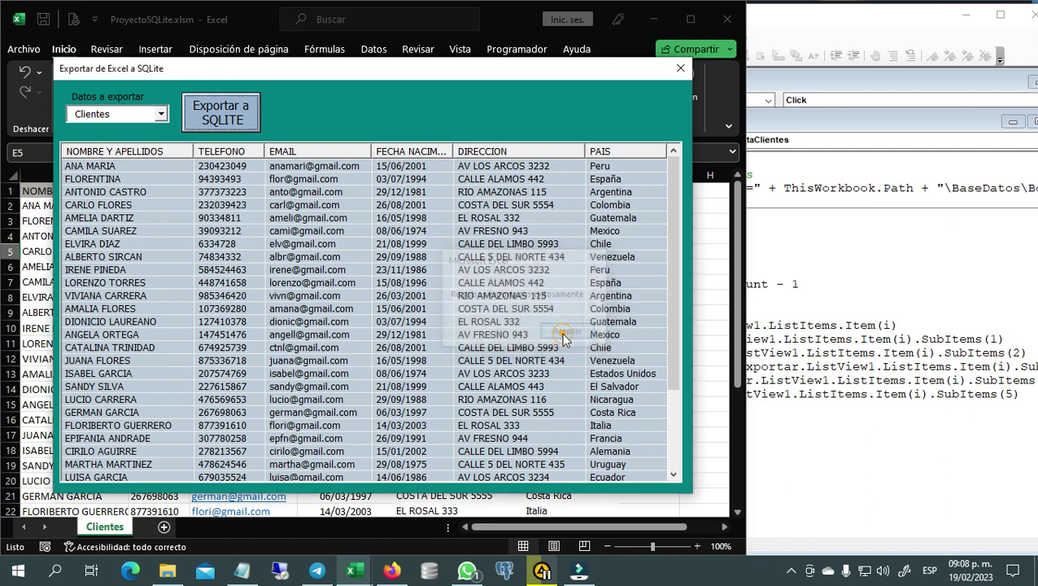
click(429, 571)
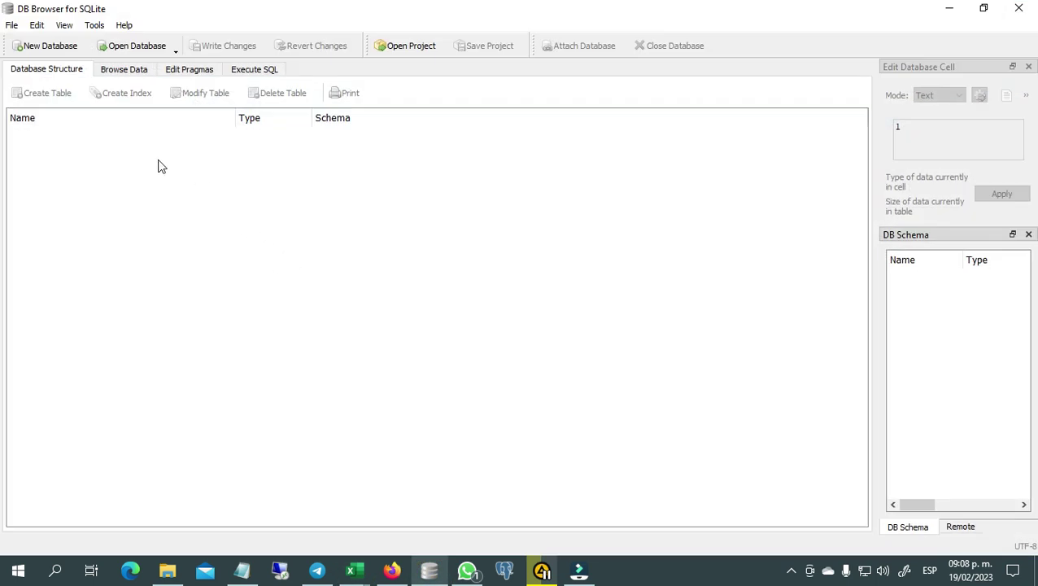
- Reopen BdDatos.db from recent files and browse Tblclientes, now holding 31 ACTIVO client records
click(11, 25)
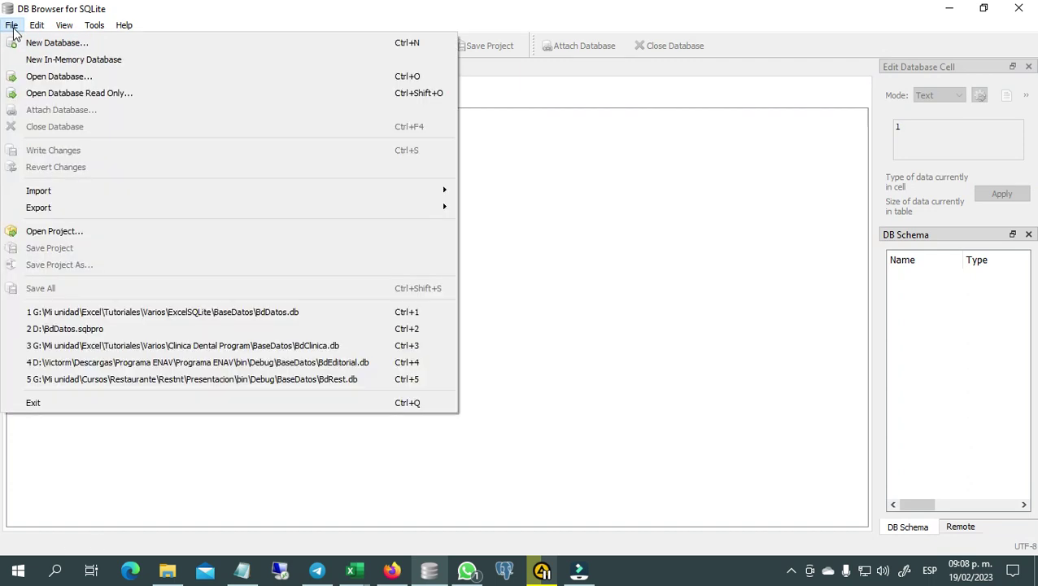
click(98, 317)
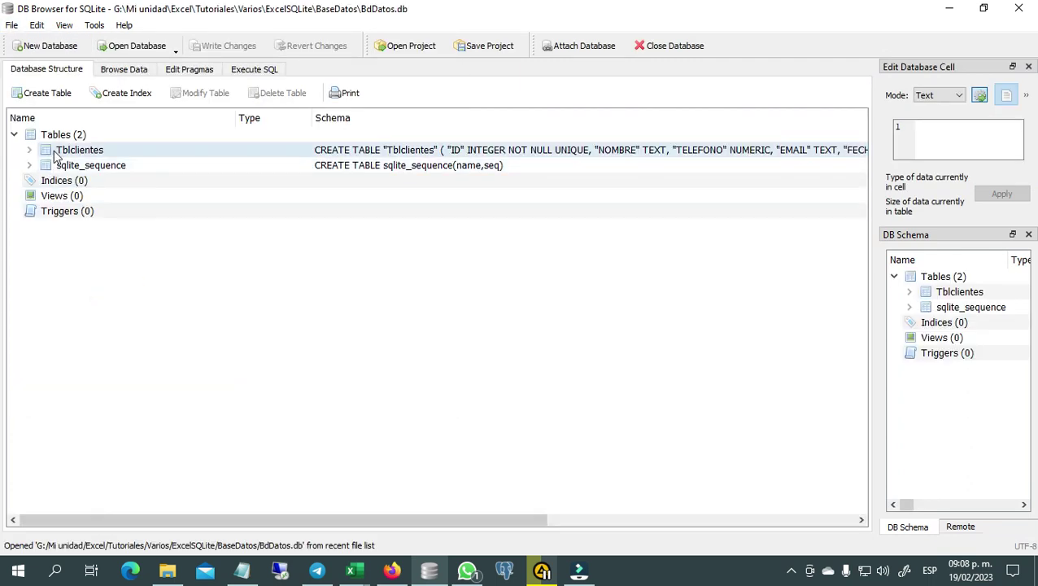
click(124, 70)
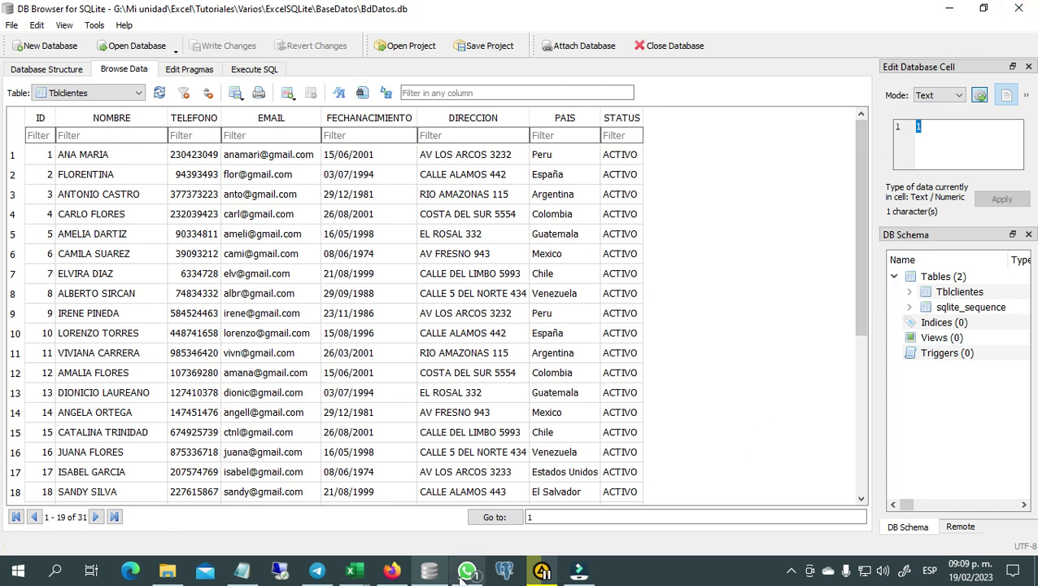
- Bring the Exportar de Excel a SQLite form forward and move it right, beside DB Browser
mouse_move(352, 571)
click(286, 523)
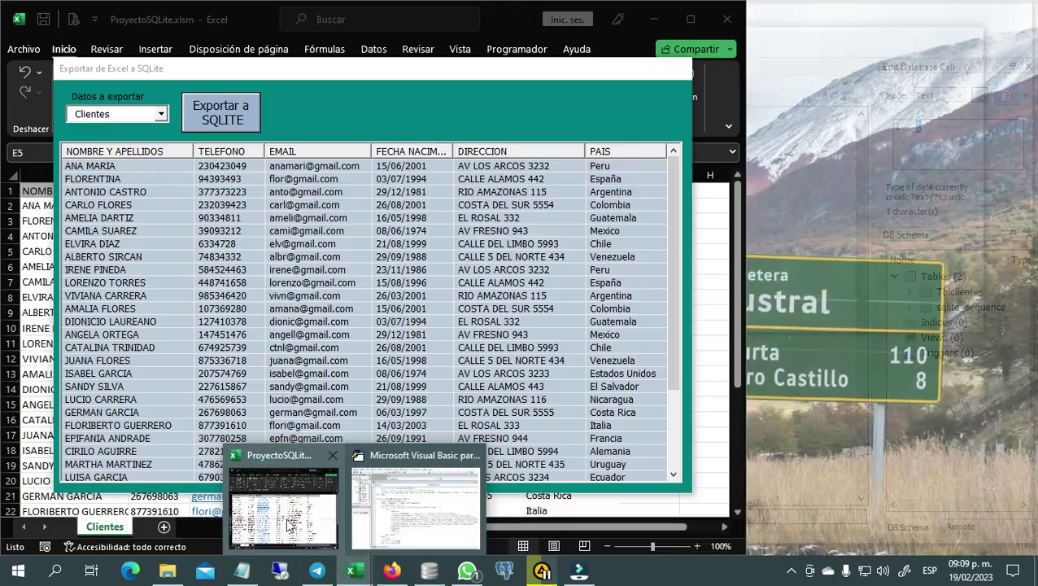
mouse_move(350, 70)
mouse_down()
mouse_move(693, 89)
mouse_move(571, 55)
mouse_up()
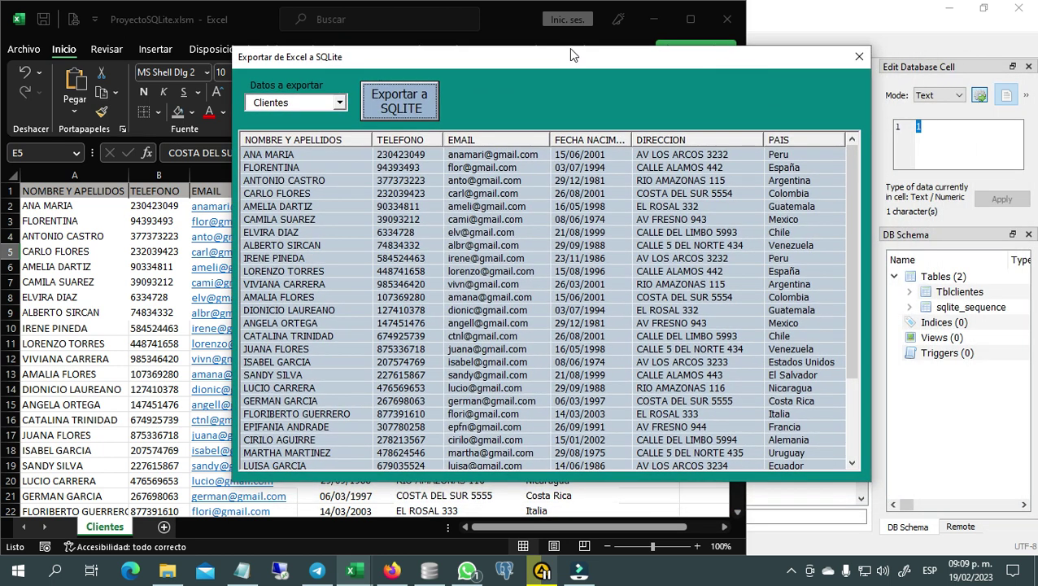